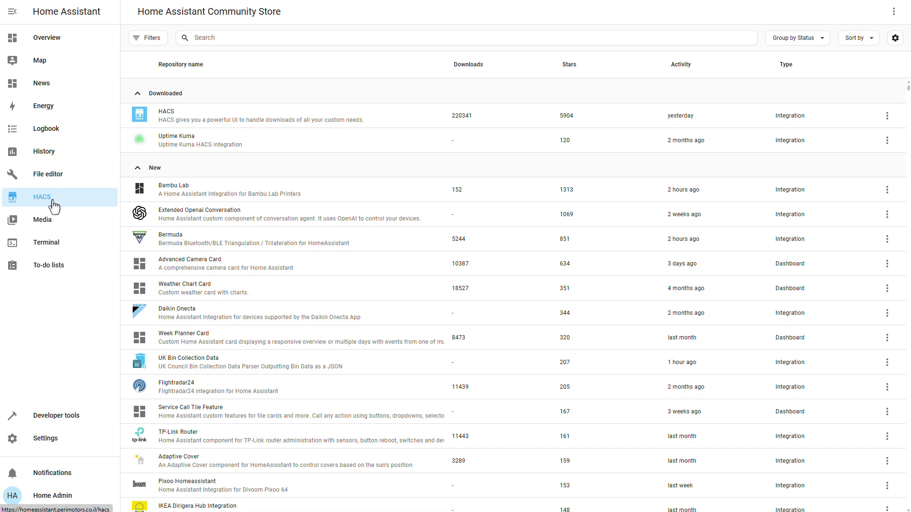
- Add the pasted Proxmox VE repository URL to HACS Custom repositories with type Integration
left_click(895, 13)
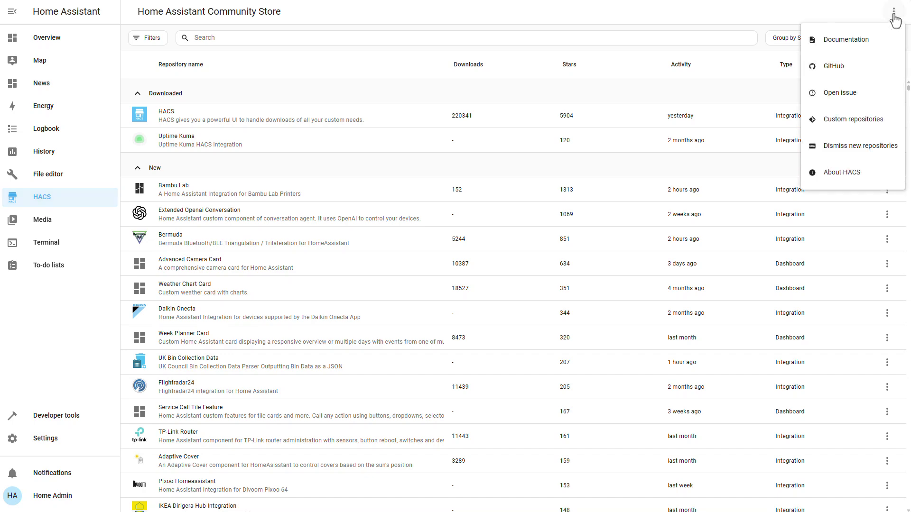
left_click(838, 124)
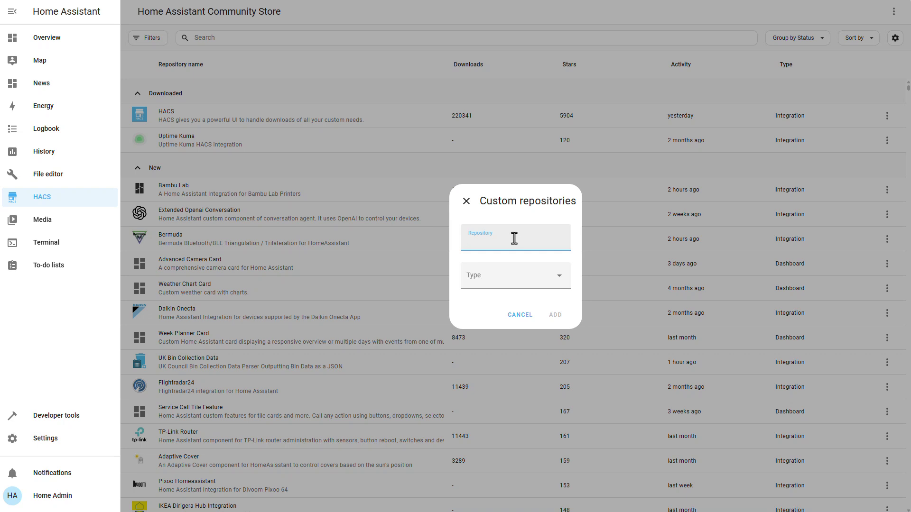
type("https://github.com/dougiteixeira/proxmoxve")
left_click(501, 295)
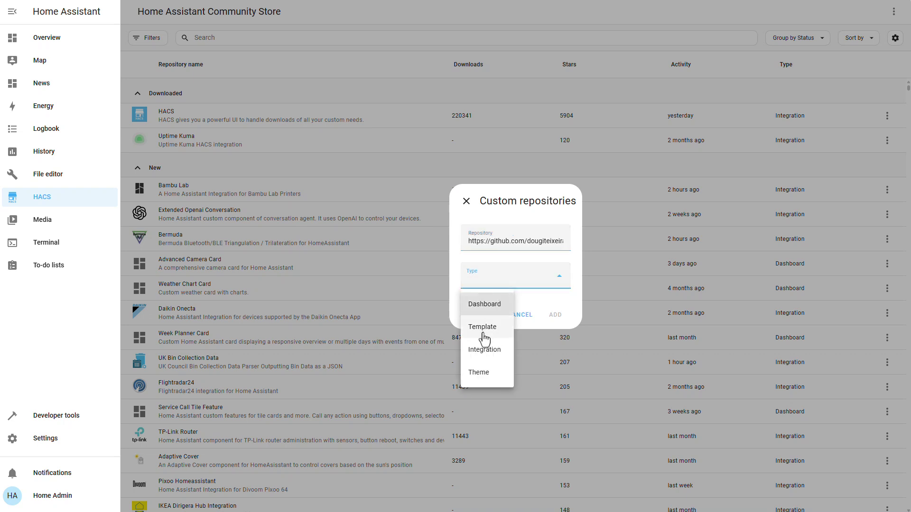
left_click(485, 348)
left_click(549, 319)
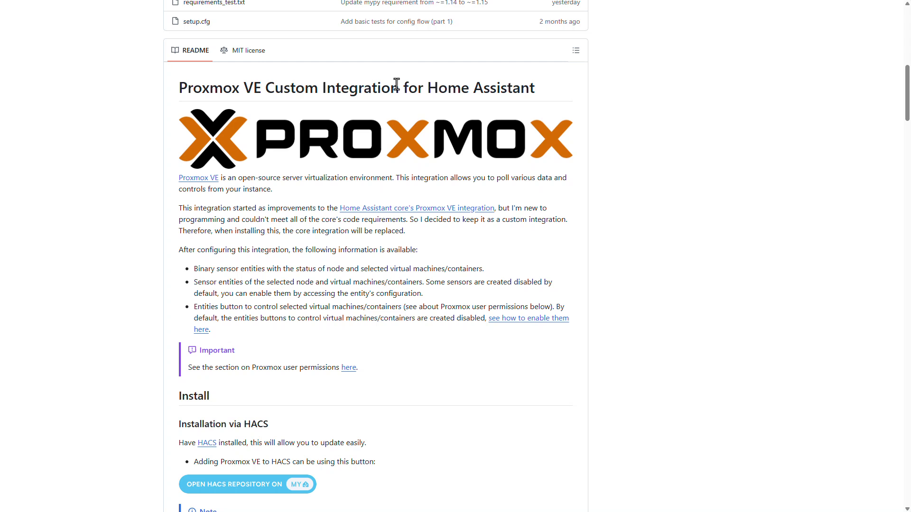
- Scroll the GitHub README to the install note and select the repository URL
scroll(362, 242, "down", 3)
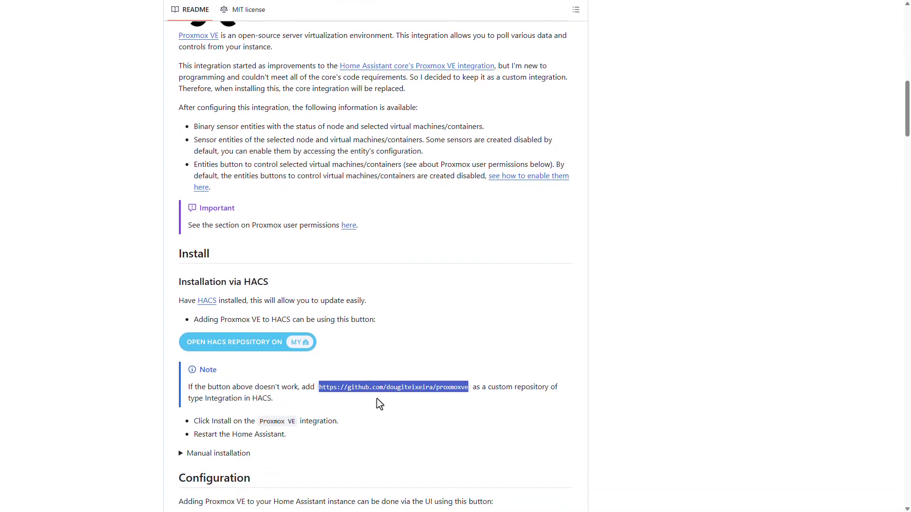
left_click_drag(323, 387, 457, 387)
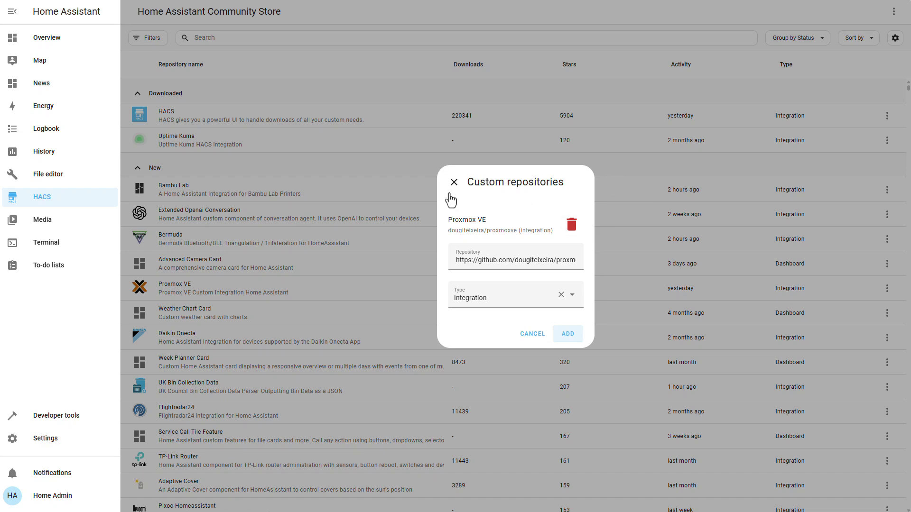
- Search HACS for 'prox' and download Proxmox VE version 3.5.2
left_click(454, 183)
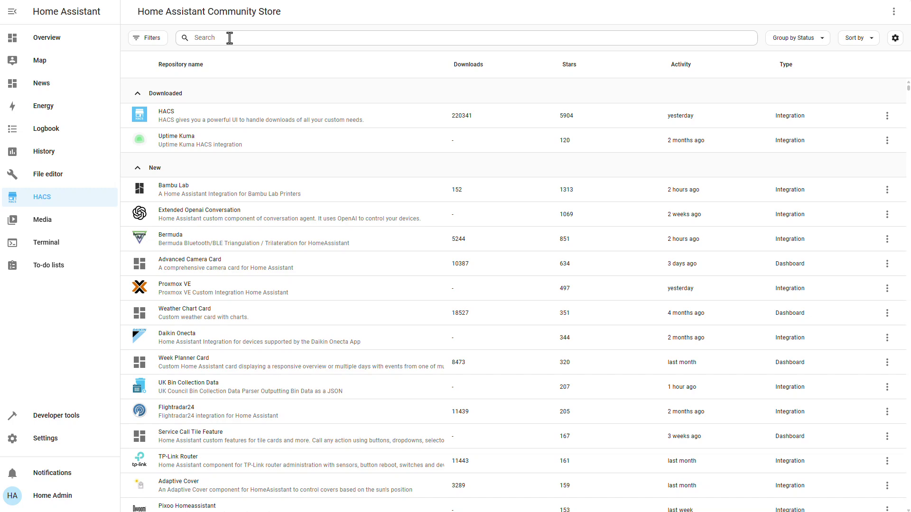
left_click(229, 37)
type("prox")
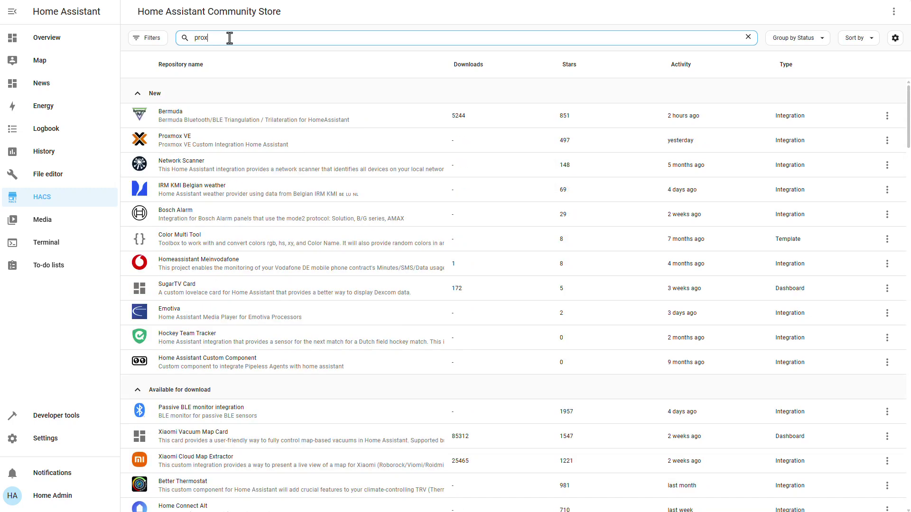
left_click(214, 153)
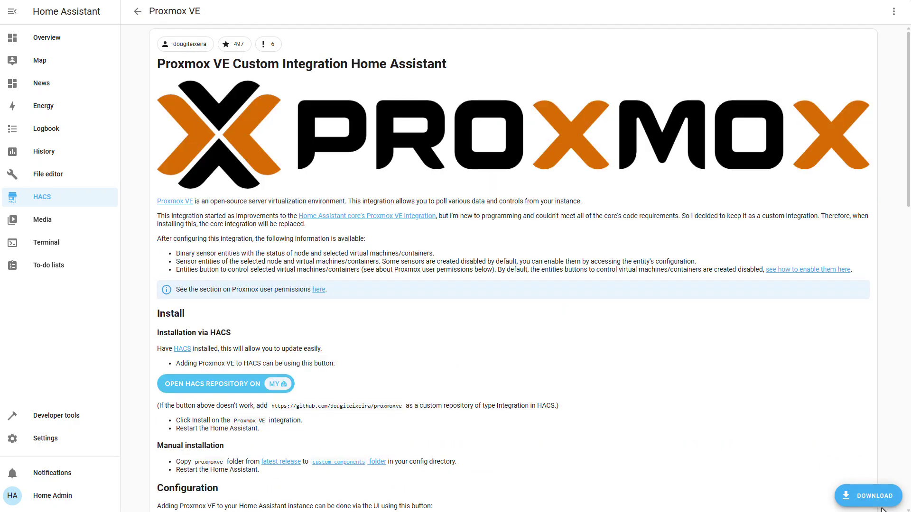
left_click(879, 507)
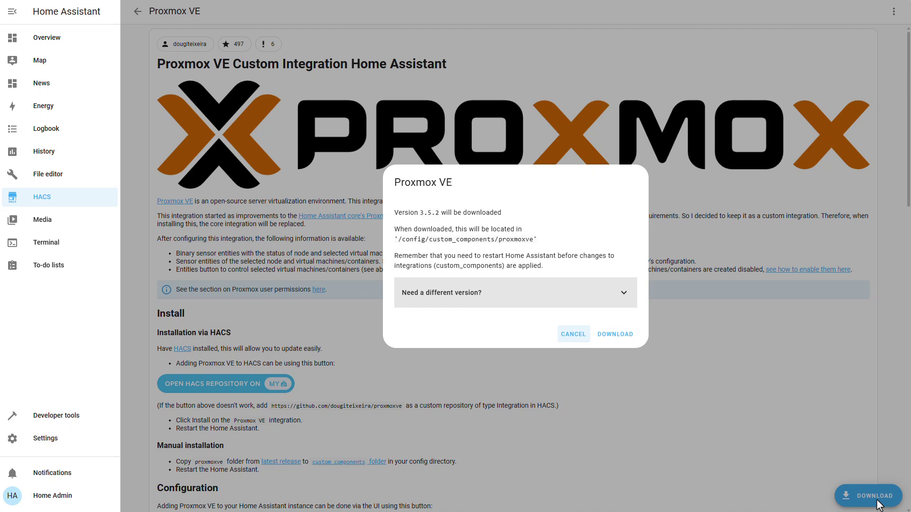
left_click(610, 335)
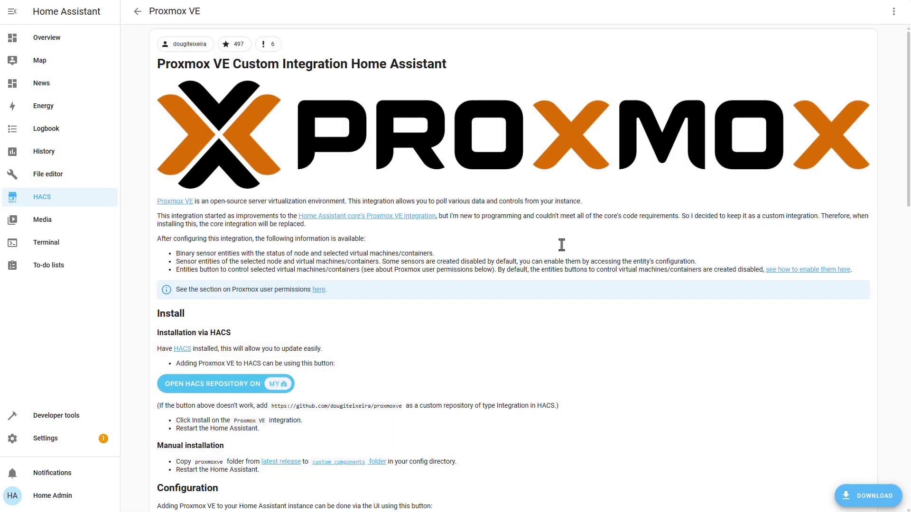
- Do a full restart of Home Assistant from Settings > System
left_click(45, 446)
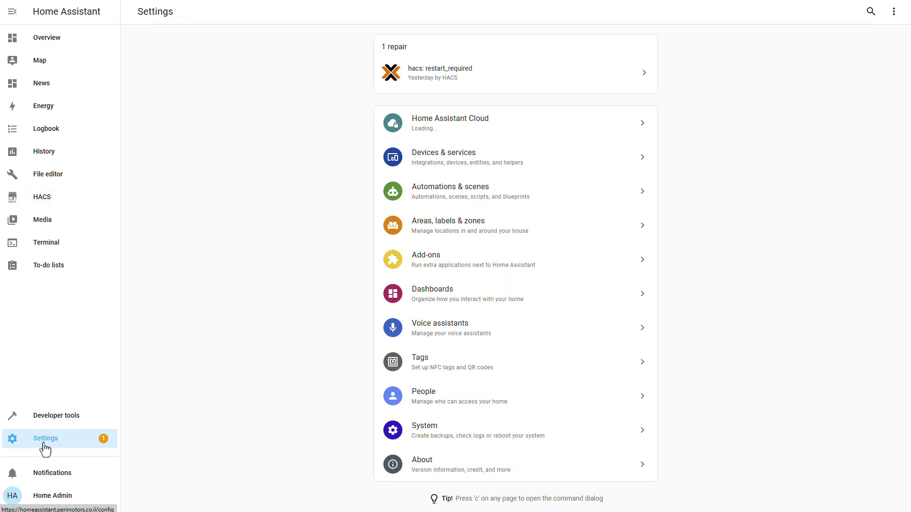
left_click(417, 435)
left_click(894, 12)
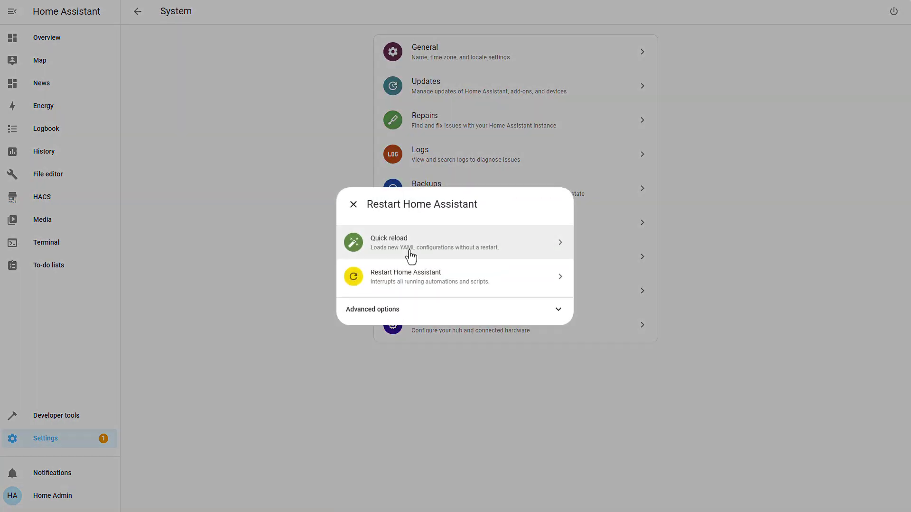
left_click(392, 288)
left_click(513, 281)
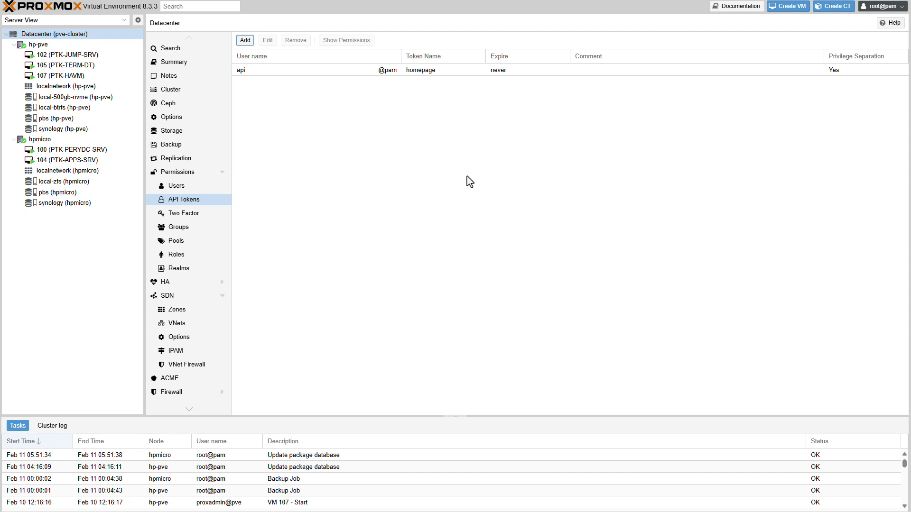
- Add a Proxmox VE datacenter user named 'homeassistant' in the Linux PAM realm
left_click(178, 189)
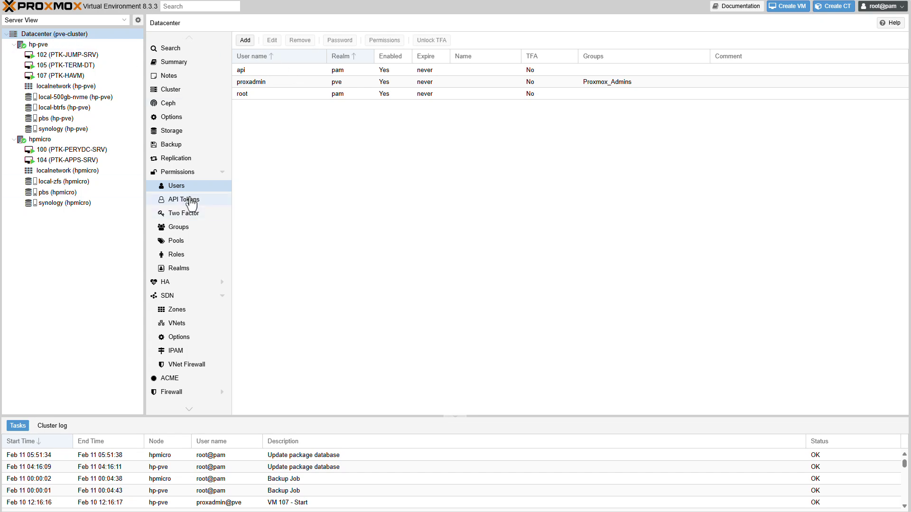
left_click(243, 41)
type("homeassistant")
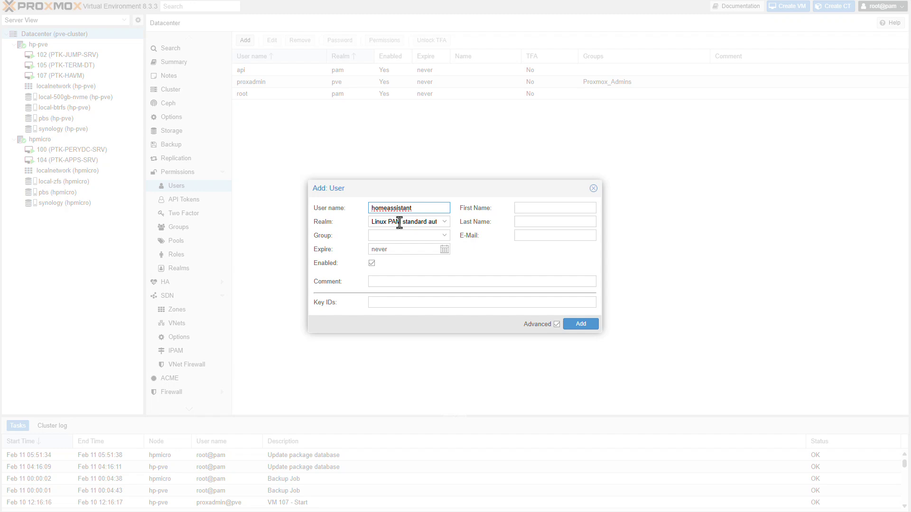
left_click(586, 326)
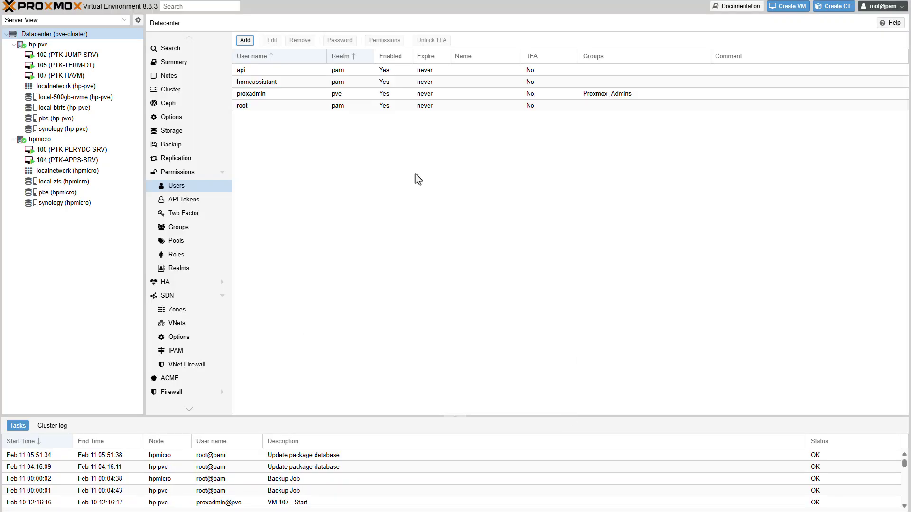
- Create a Proxmox VE permission group named 'homeassistant'
left_click(186, 228)
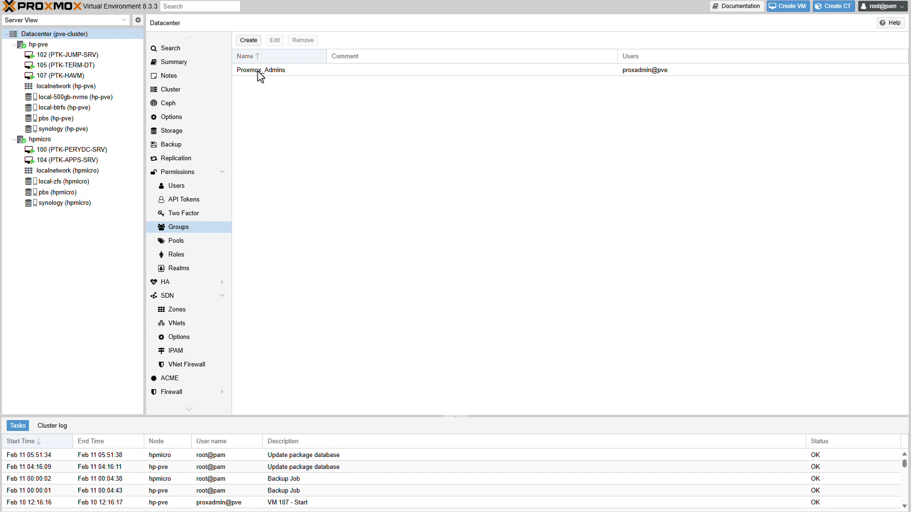
left_click(249, 40)
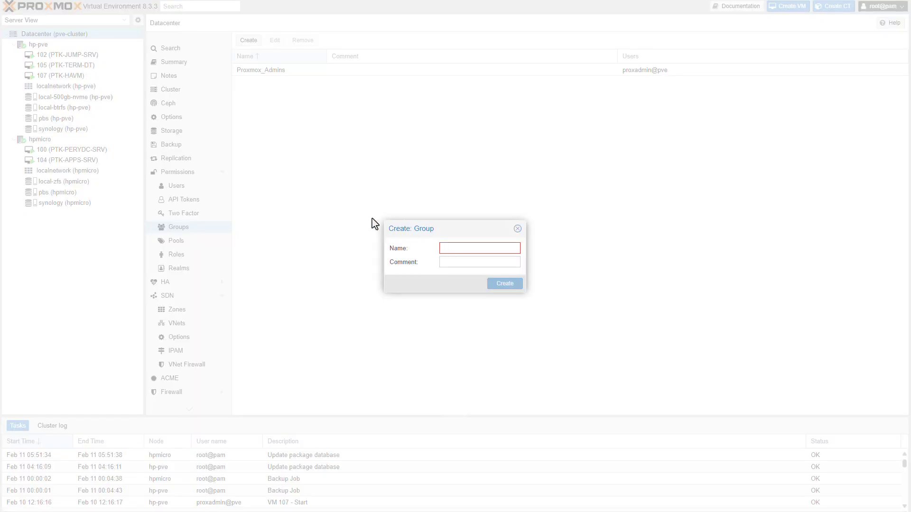
type("homeassistant")
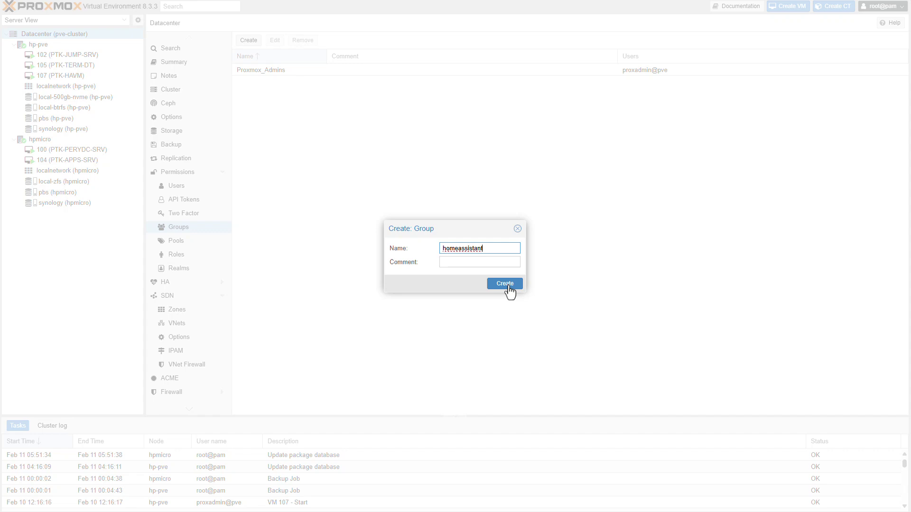
left_click(508, 285)
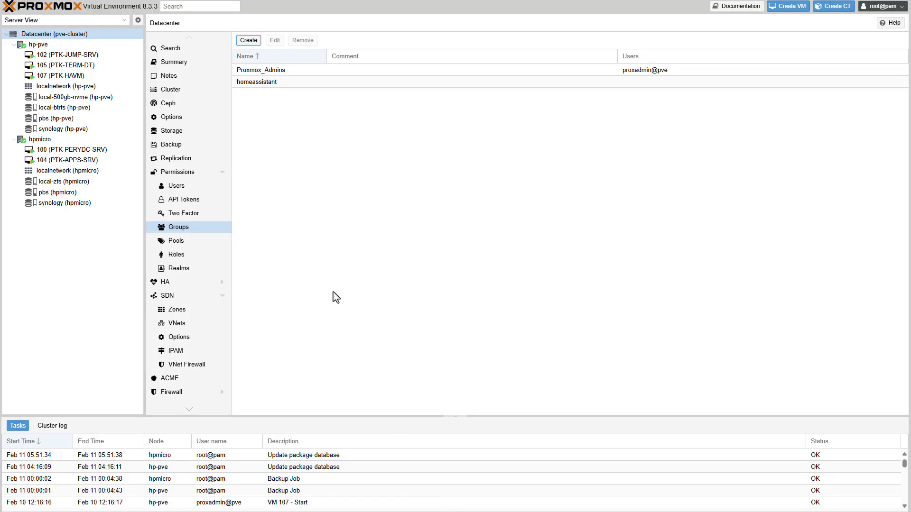
- Add a group permission: path /, group homeassistant, role Administrator, propagation on
left_click(174, 175)
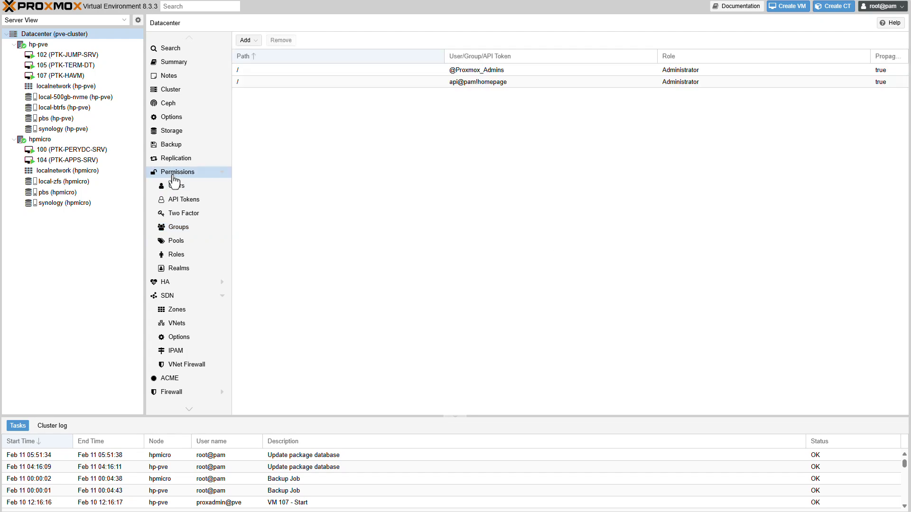
left_click(243, 41)
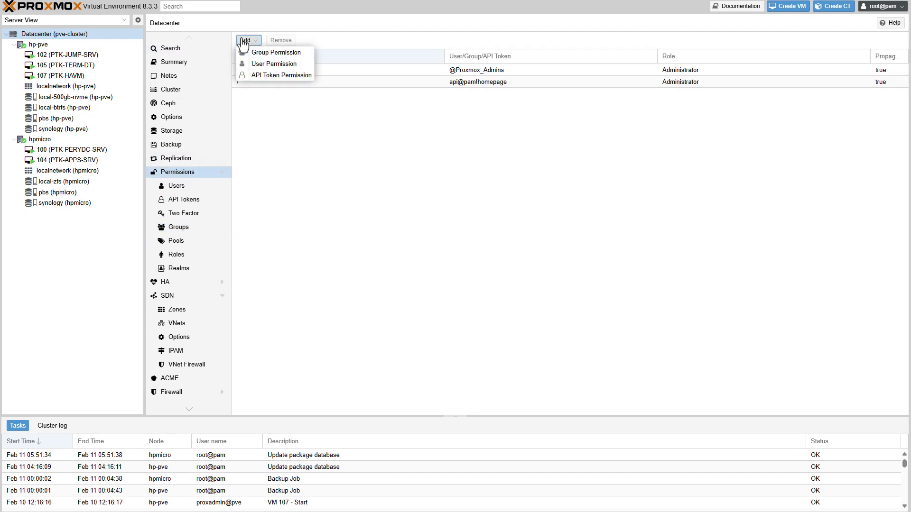
left_click(279, 53)
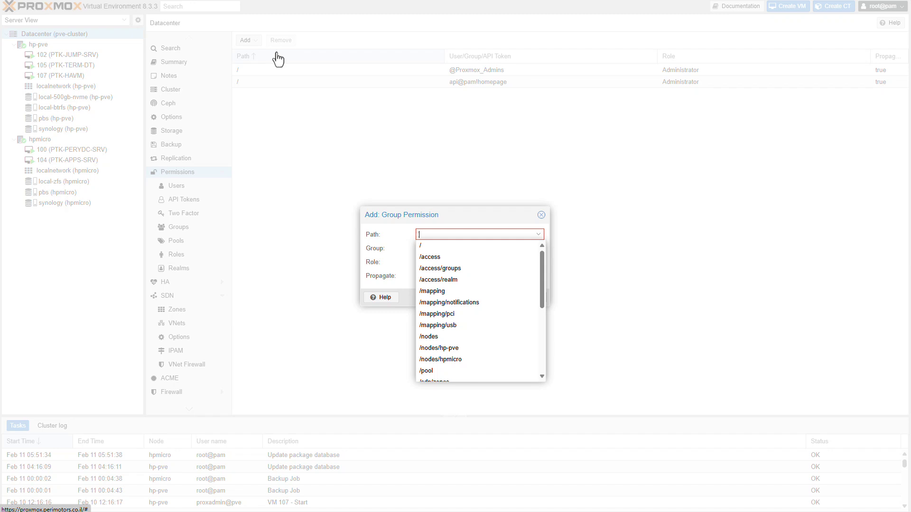
left_click(422, 245)
left_click(538, 249)
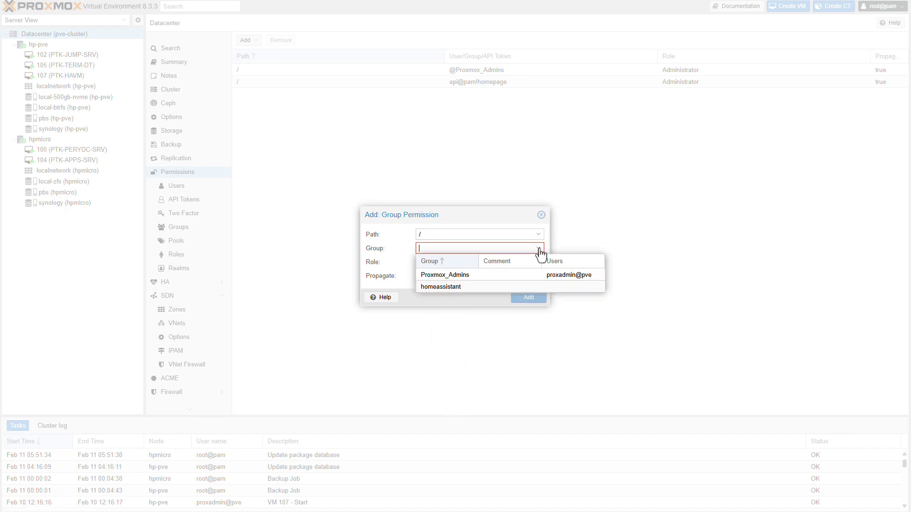
left_click(458, 285)
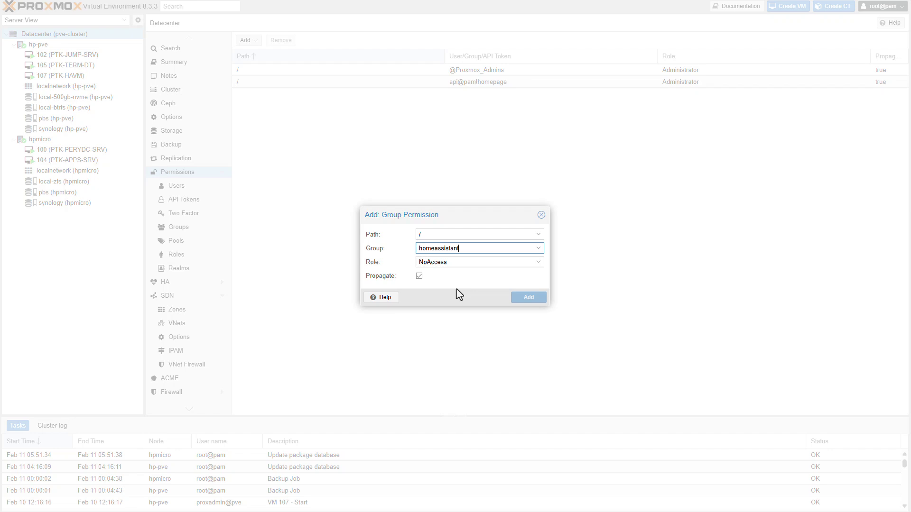
left_click(538, 263)
left_click(500, 286)
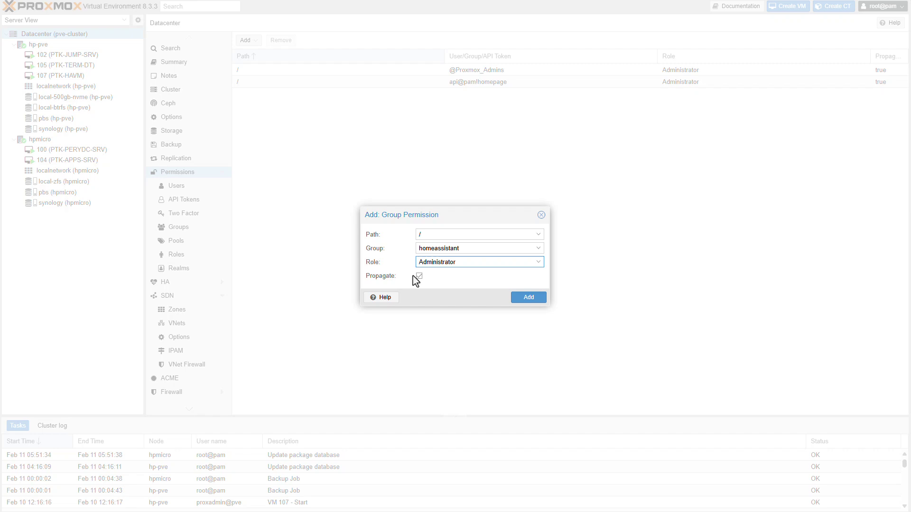
left_click(524, 299)
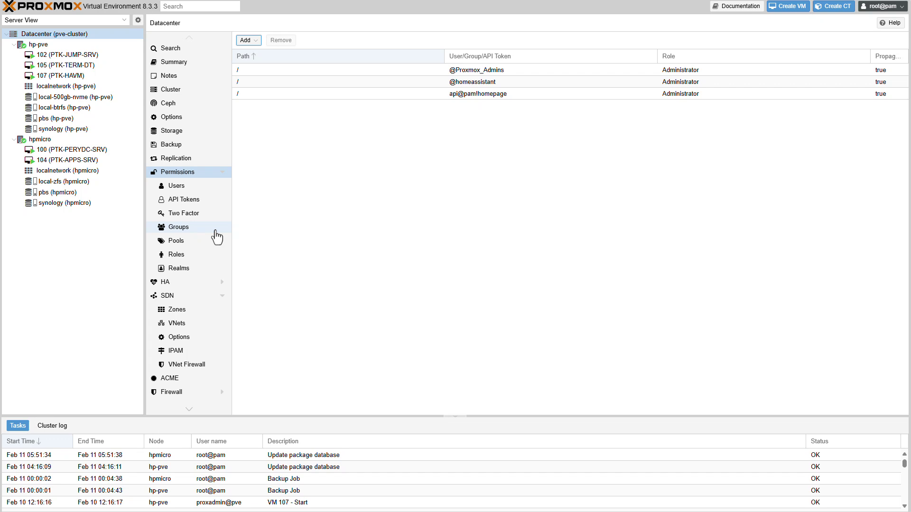
- Edit the homeassistant user and assign it to the homeassistant group
left_click(184, 195)
left_click(183, 190)
left_click(288, 83)
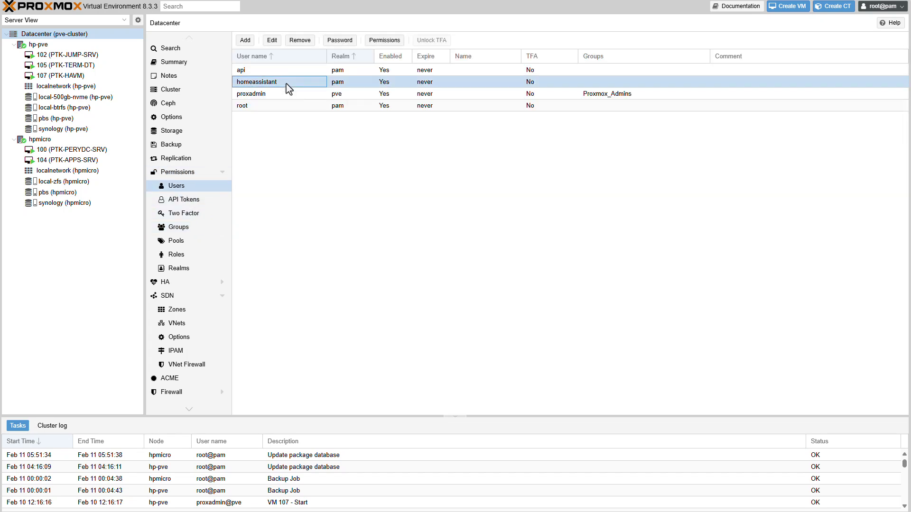
double_click(288, 84)
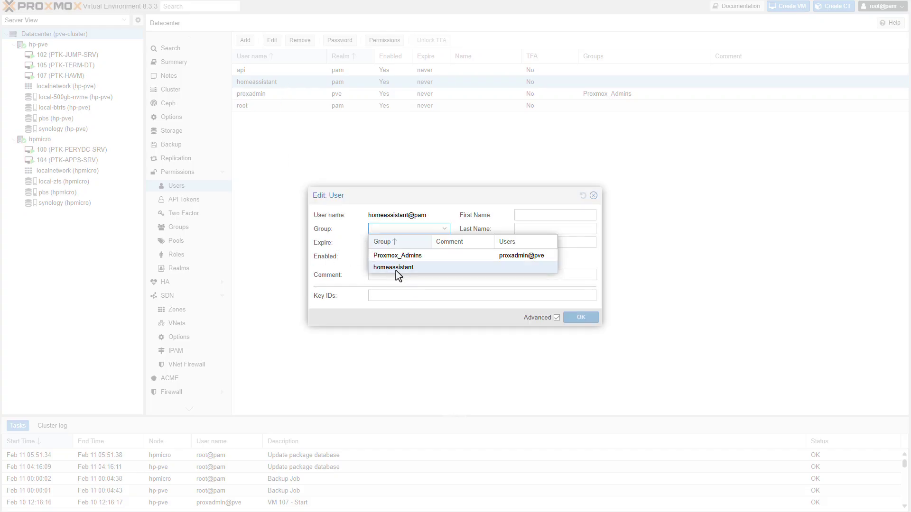
left_click(409, 270)
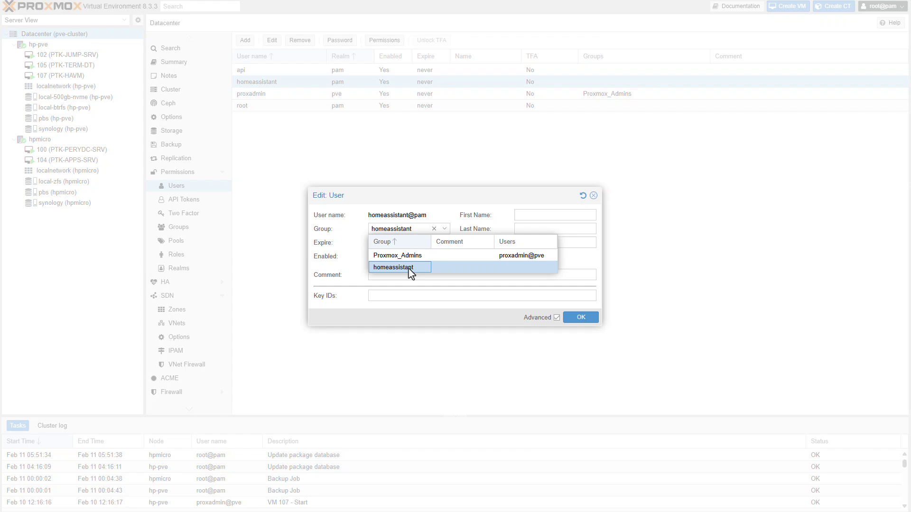
left_click(580, 318)
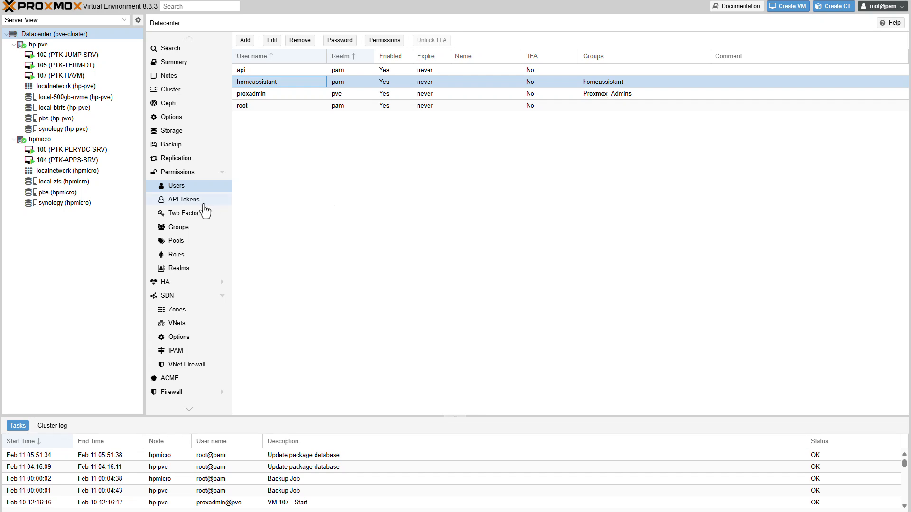
- Fill in a new API token for homeassistant@pam, Token ID homeassistant, privilege separation off
left_click(172, 204)
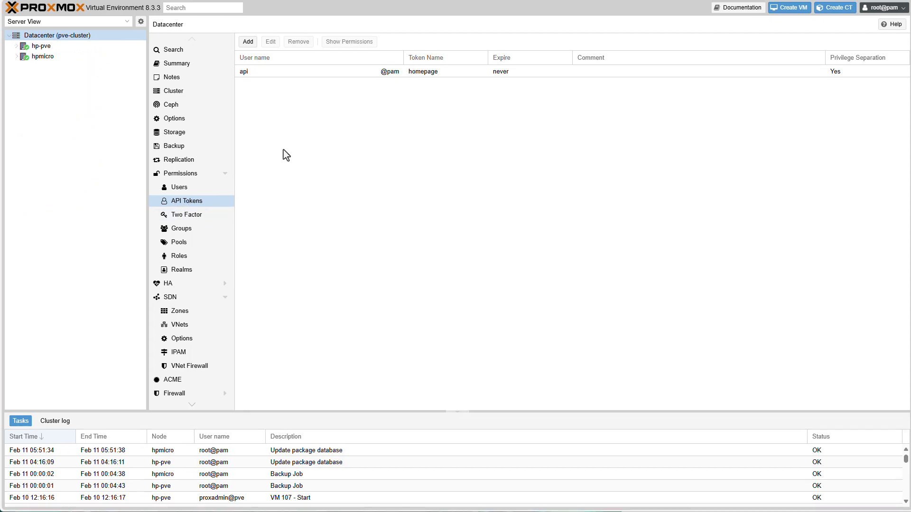
left_click(248, 42)
left_click(248, 43)
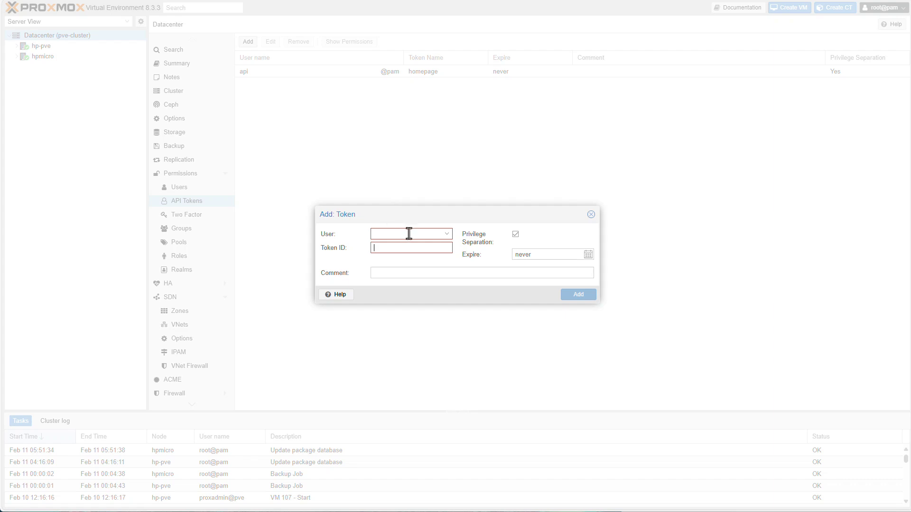
left_click(446, 235)
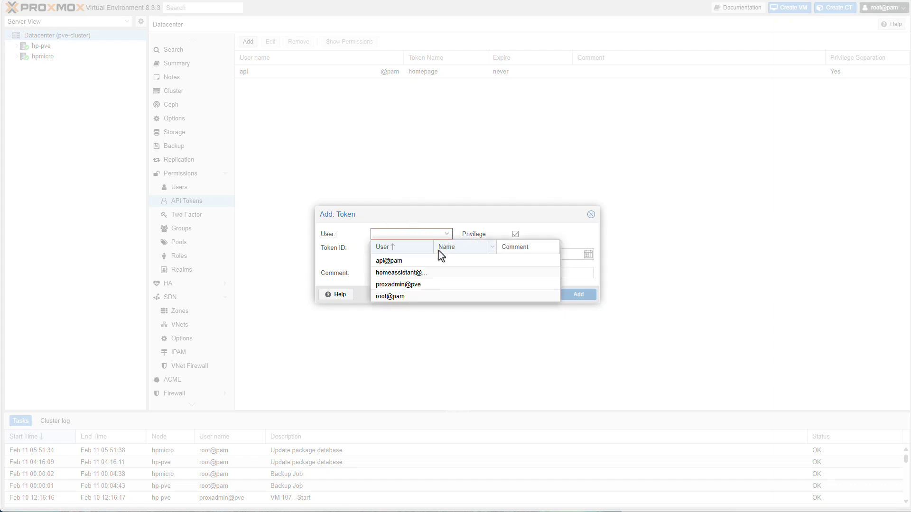
left_click(406, 273)
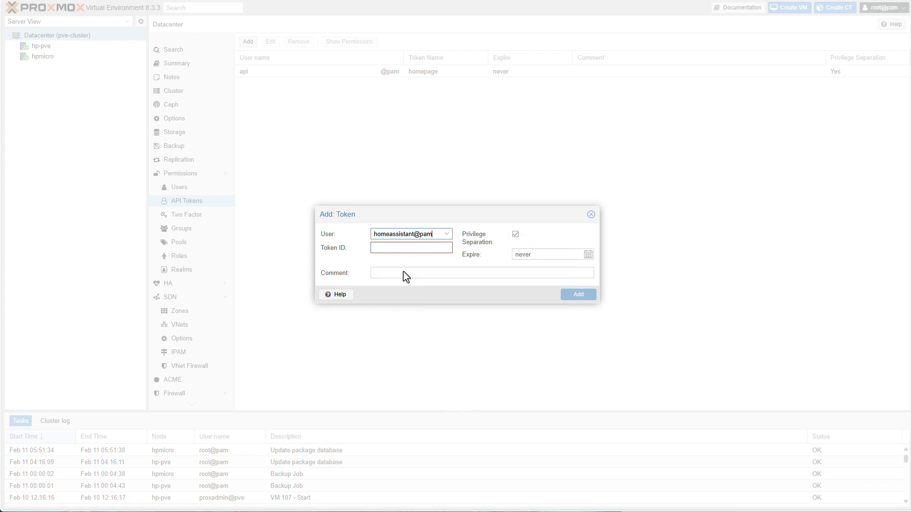
left_click(387, 251)
type("hom")
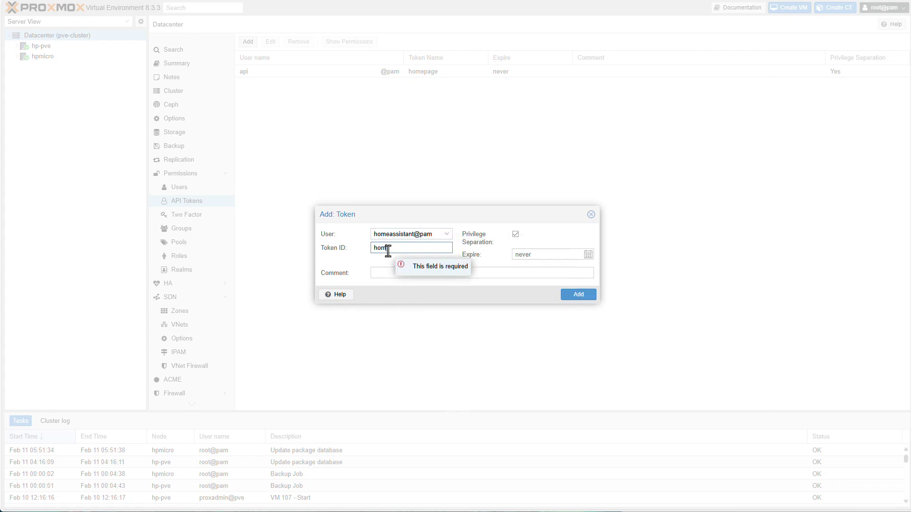
type("e")
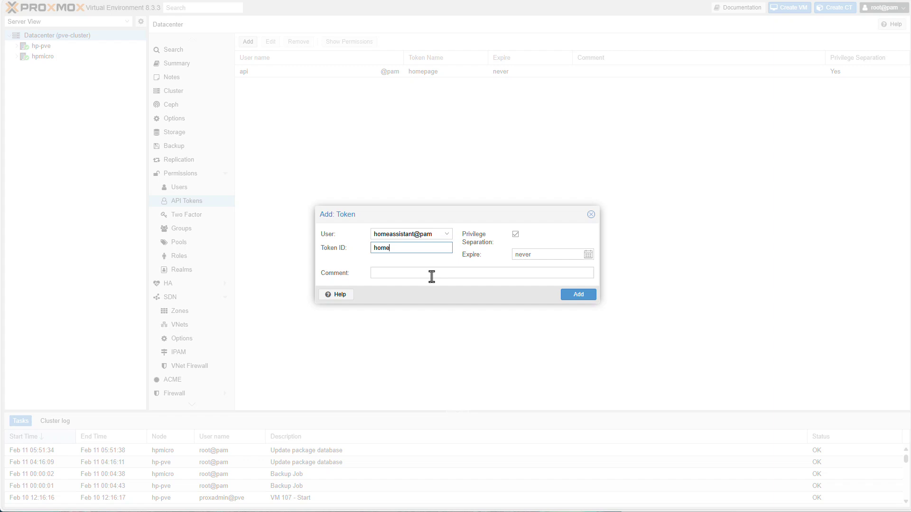
type("assistant")
left_click(516, 235)
- Copy the token ID into the notes, then create the token
left_click_drag(421, 251, 354, 252)
key("ctrl+c")
key("alt+Tab")
key("ctrl+v")
left_click(474, 213)
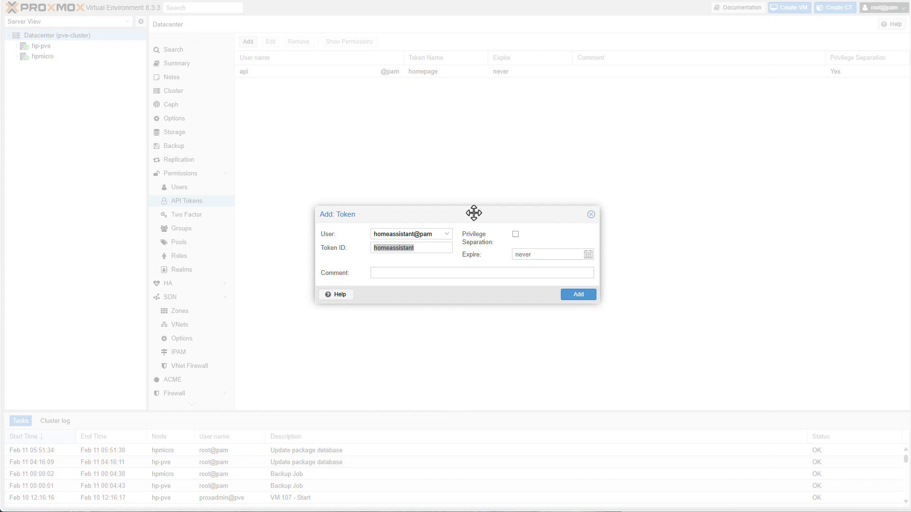
left_click(579, 295)
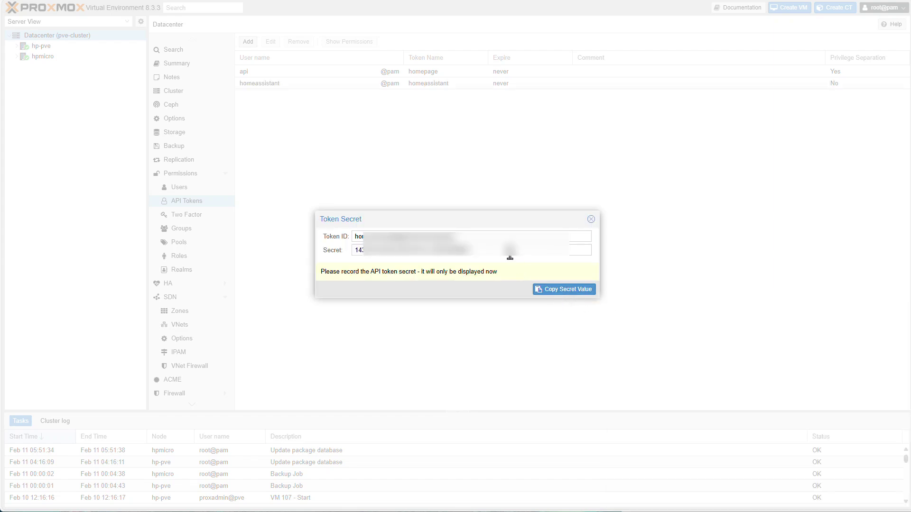
- Paste the token's secret value into the notes and close the Token Secret window
left_click_drag(577, 250, 317, 253)
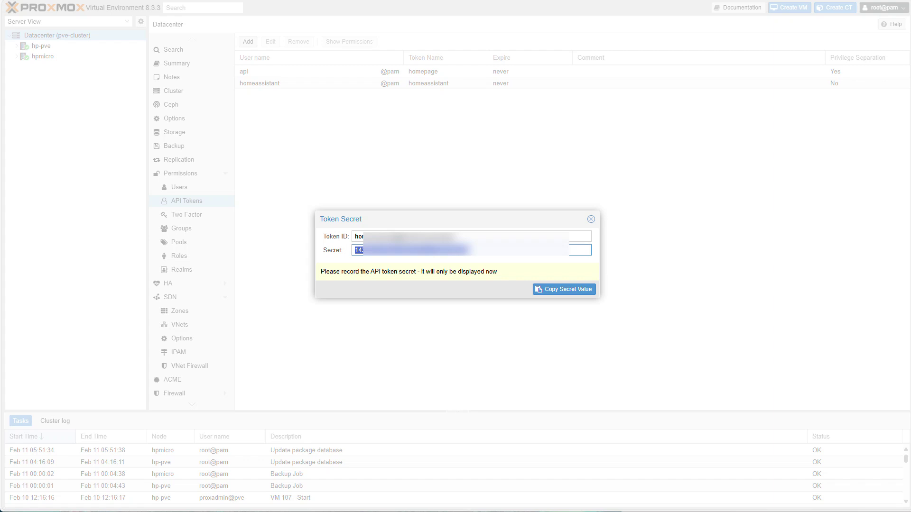
key("alt+Tab")
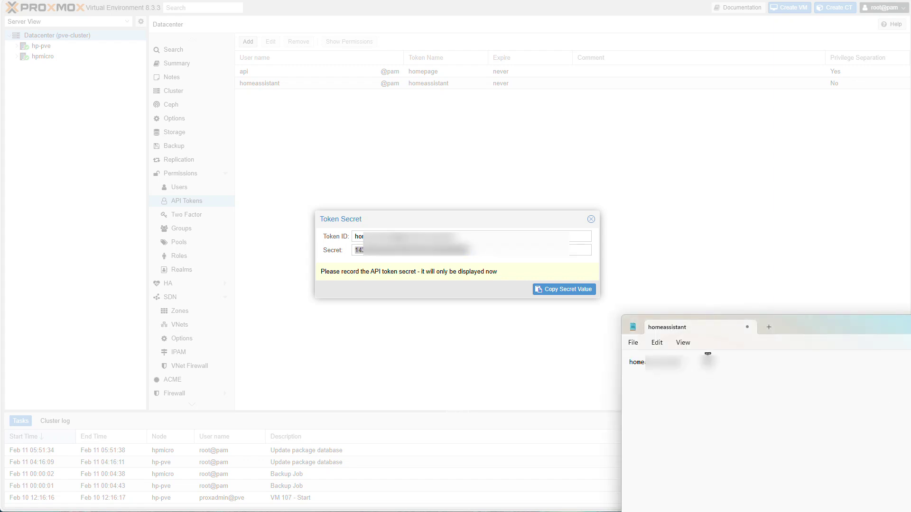
key("ctrl+v")
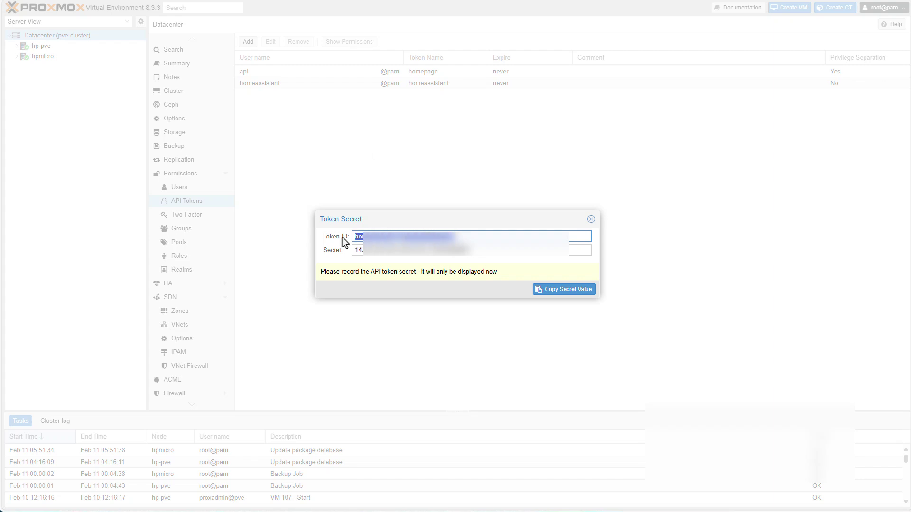
left_click(591, 220)
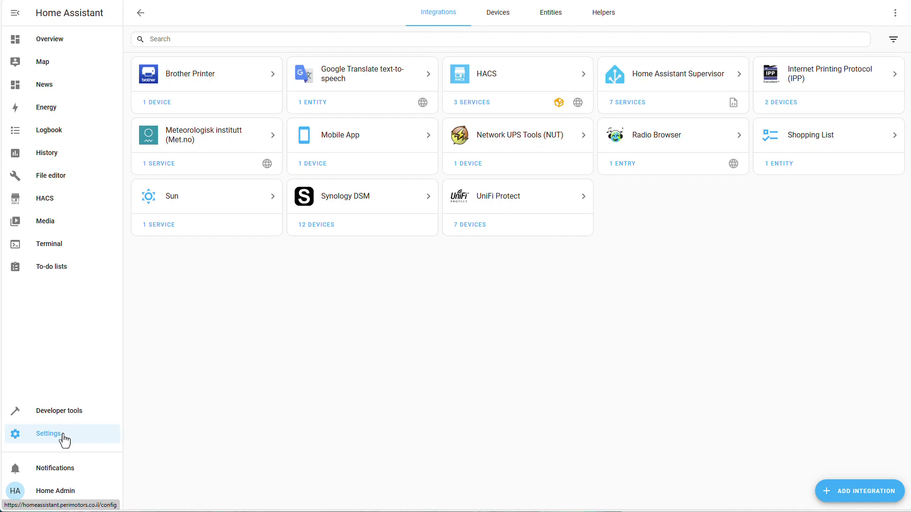
- Start adding the Proxmox VE integration from Devices & services
left_click(64, 433)
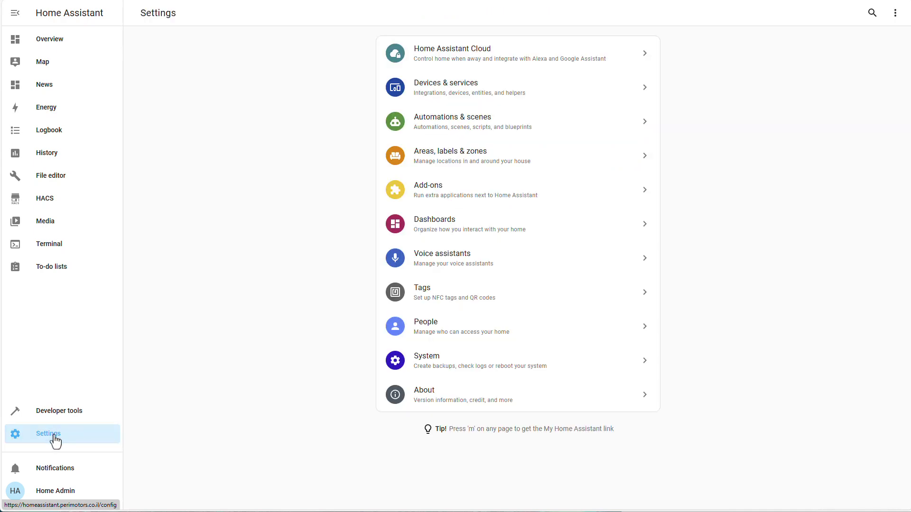
left_click(430, 98)
left_click(873, 501)
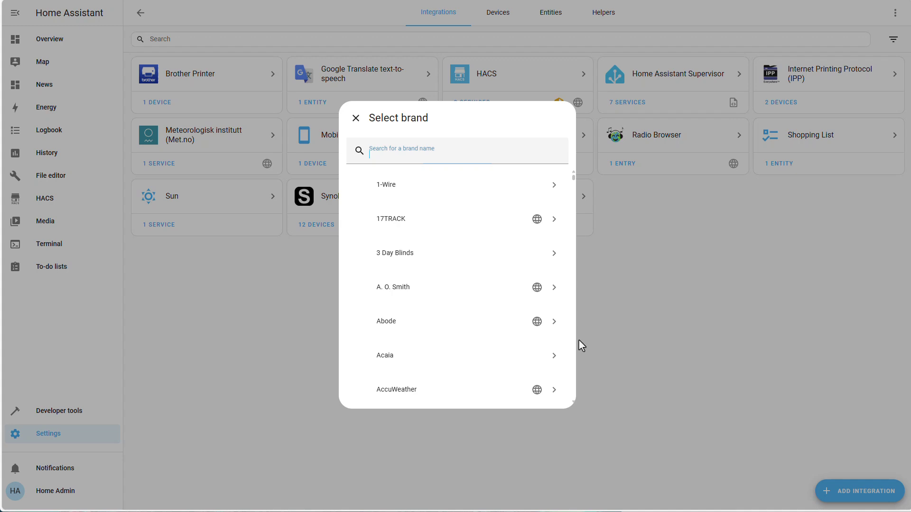
type("prox")
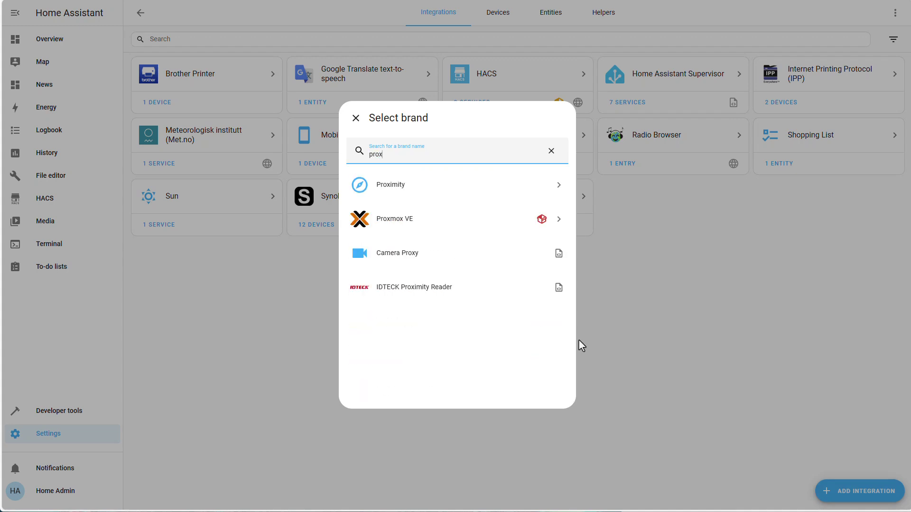
left_click(414, 232)
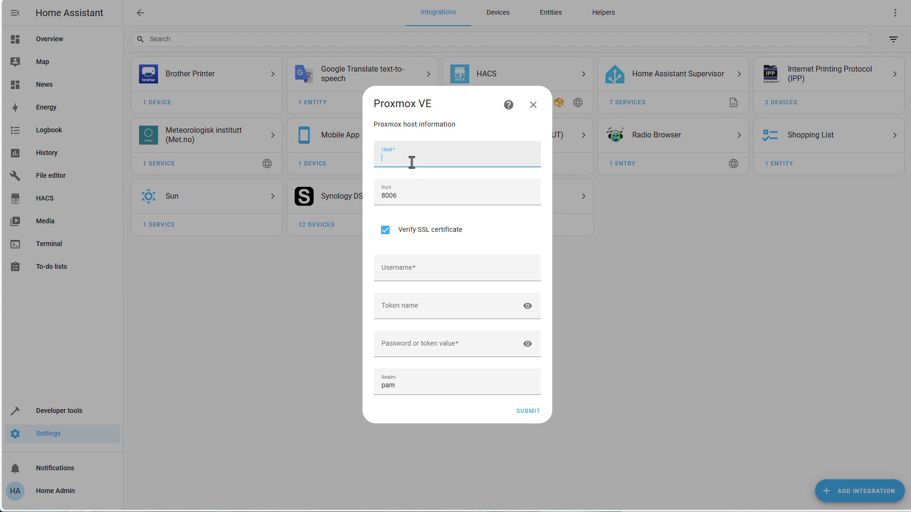
- Enter host 192.168.35.252, turn off SSL verification, and set username homeassistant
type("192.168.55.252")
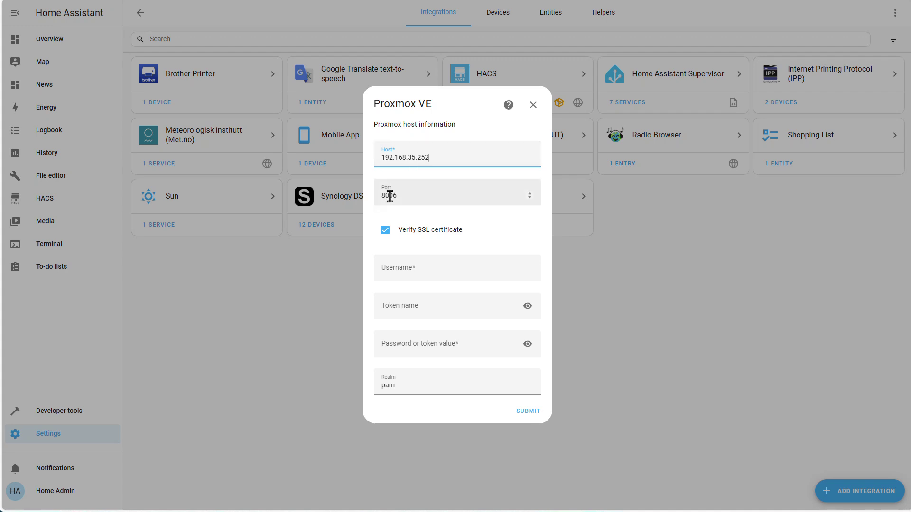
left_click(385, 230)
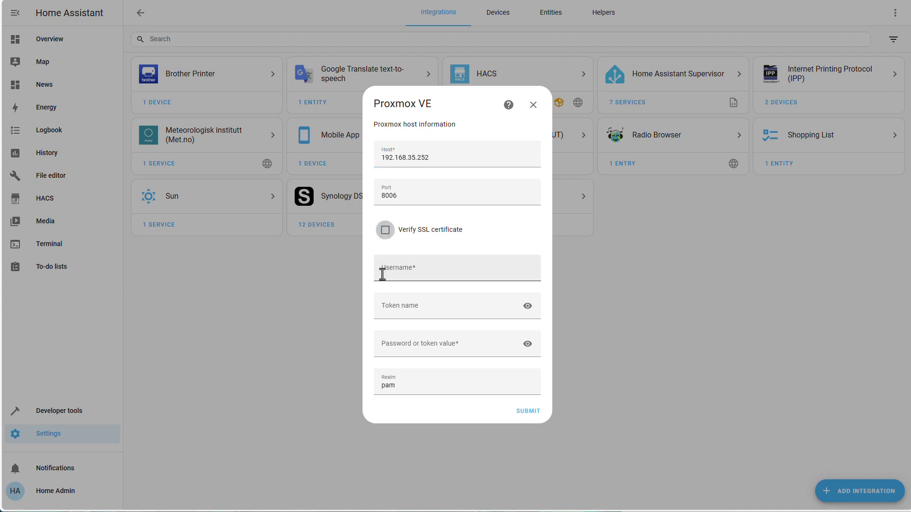
left_click(395, 267)
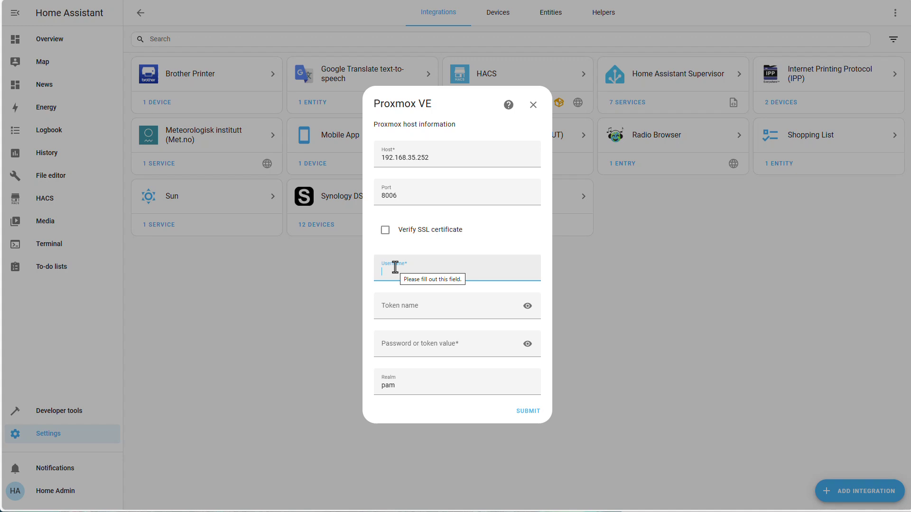
type("homeassistant")
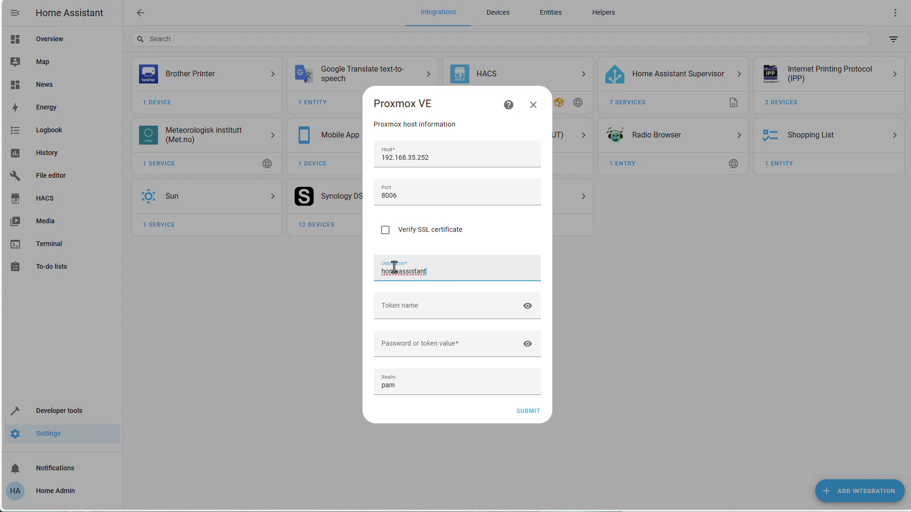
- In Proxmox, open the homeassistant token's details and select its token ID
left_click(412, 311)
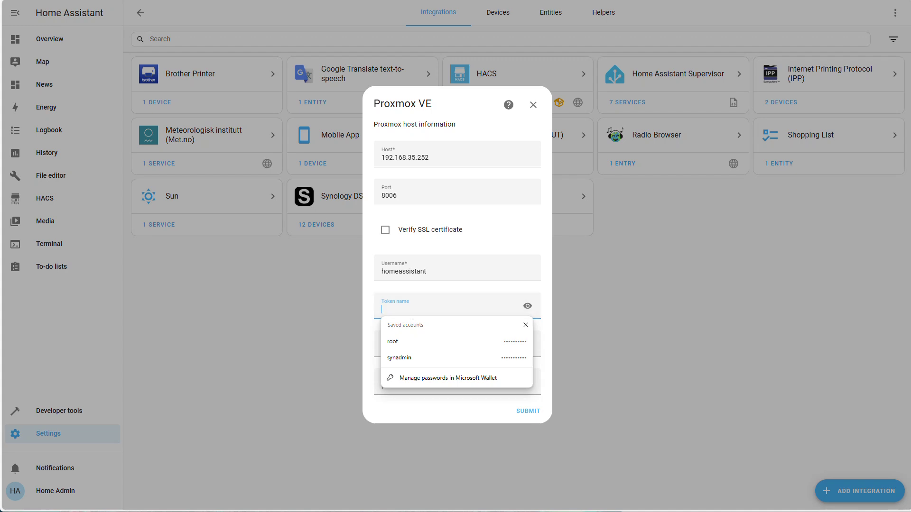
key("alt+Tab")
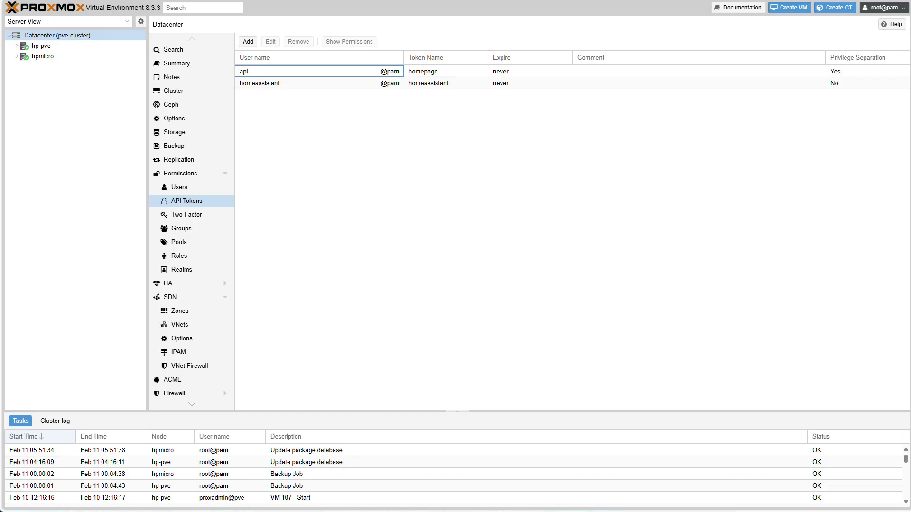
double_click(277, 86)
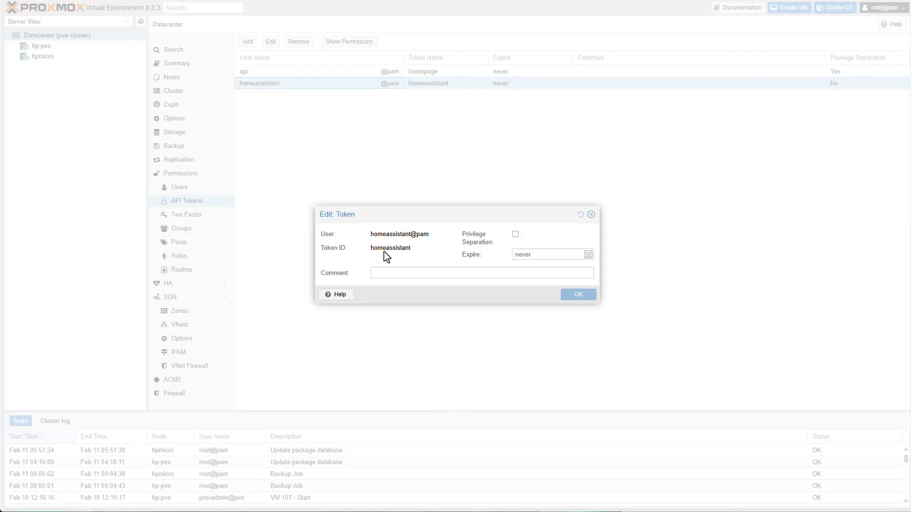
double_click(387, 248)
- Paste the token ID as the Token name, then select the saved token secret in notes
key("alt+Tab")
left_click(416, 310)
key("ctrl+v")
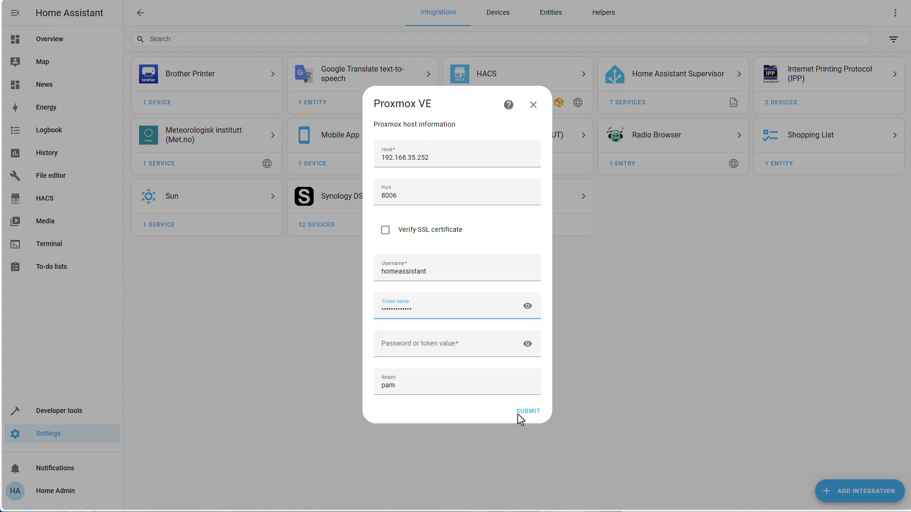
left_click(835, 510)
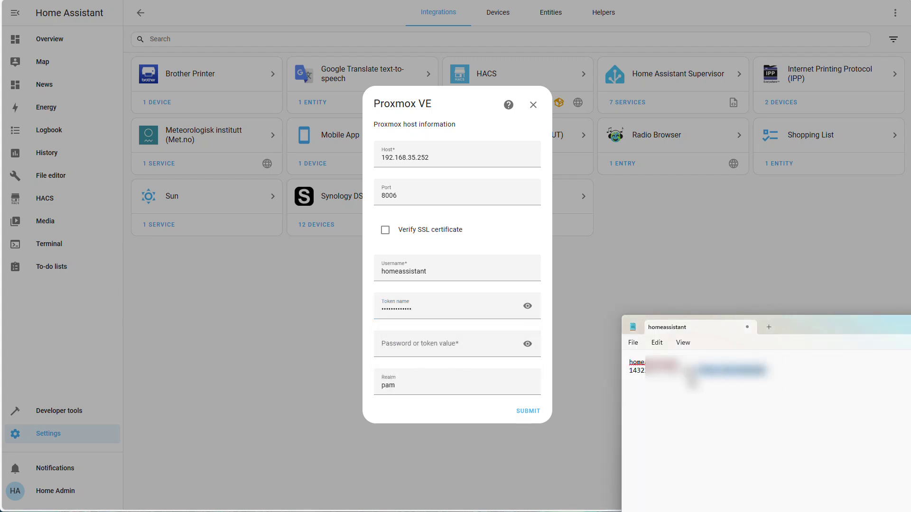
left_click_drag(693, 377, 625, 377)
- Paste the token secret as the token value and submit the connection details
left_click(430, 348)
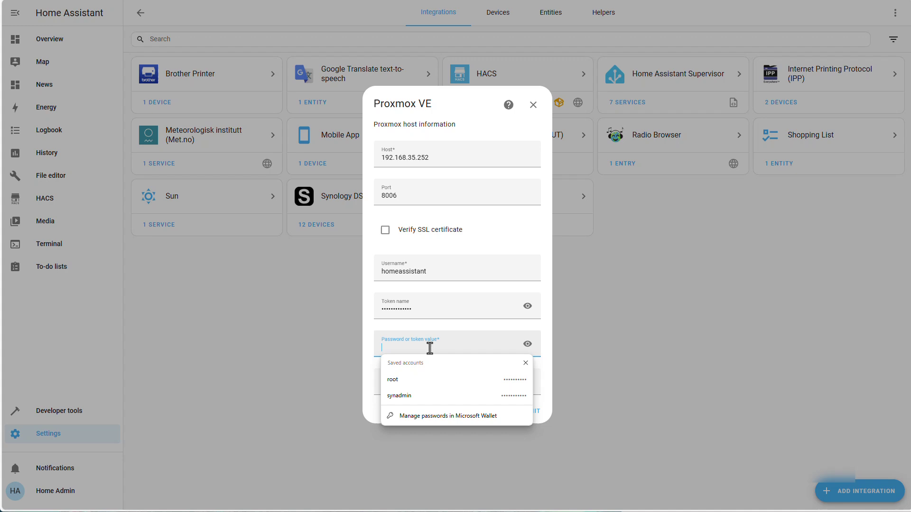
key("ctrl+v")
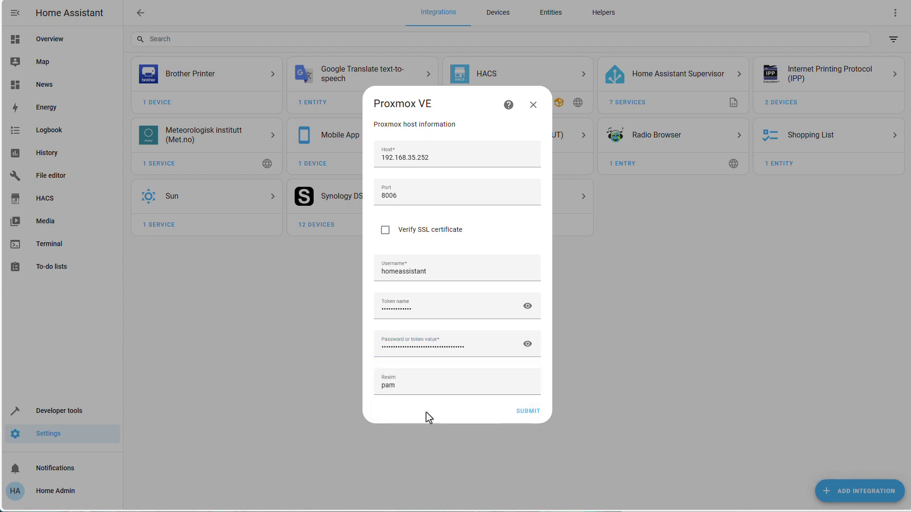
left_click(426, 412)
left_click_drag(452, 314, 374, 313)
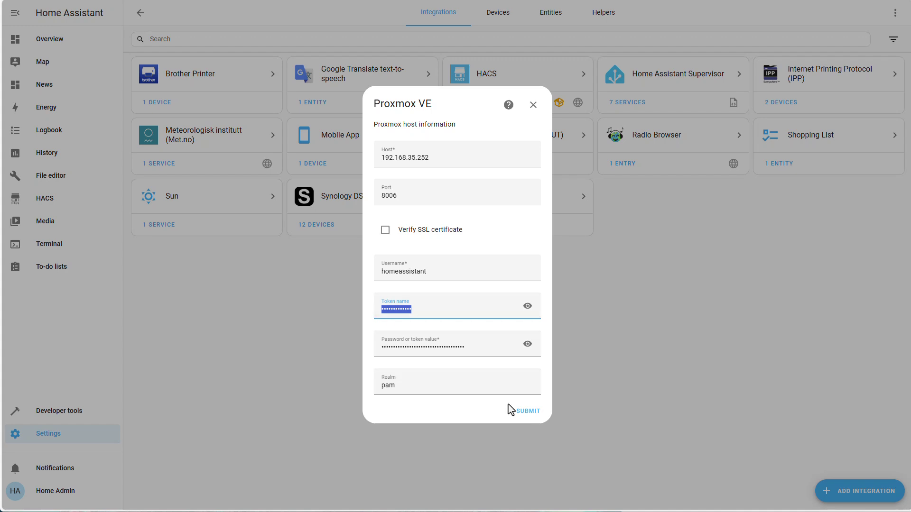
left_click(521, 416)
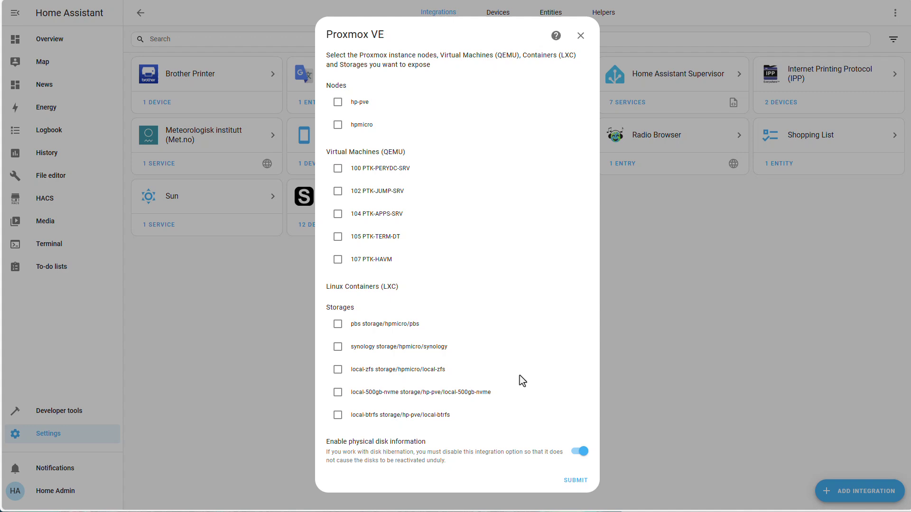
- Tick nodes hp-pve and hpmicro, VMs 100–107, and storages pbs, synology, local-zfs, local-500gb-nvme, local-btrfs
left_click(360, 103)
left_click(356, 131)
left_click(372, 176)
left_click(370, 196)
left_click(369, 215)
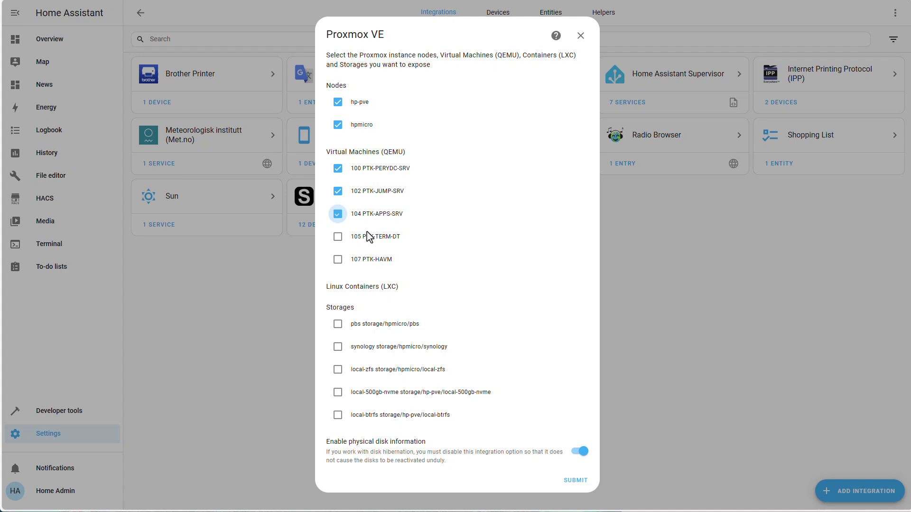
left_click(367, 238)
left_click(367, 260)
left_click(362, 325)
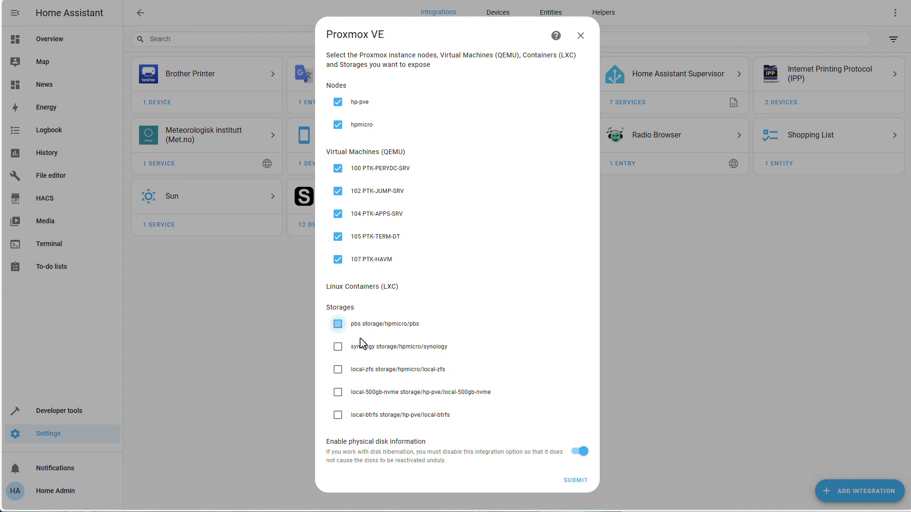
left_click(362, 351)
left_click(364, 372)
left_click(368, 394)
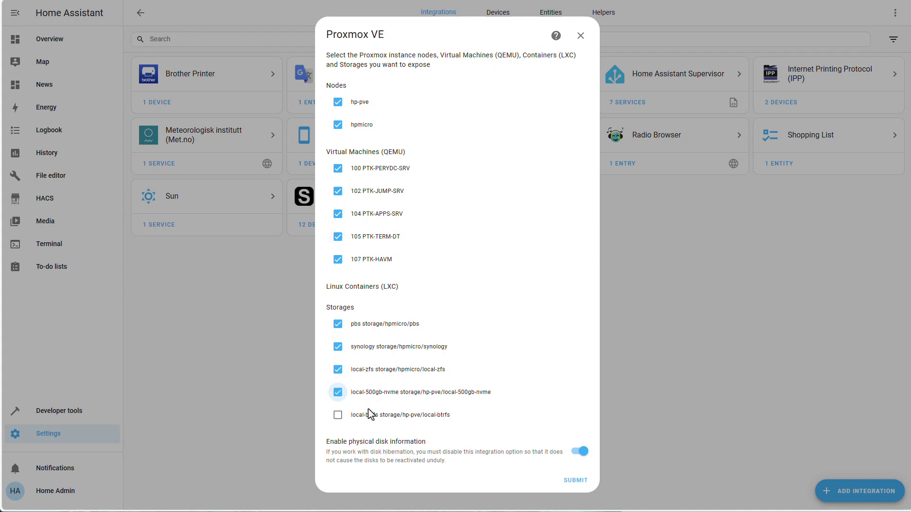
left_click(367, 419)
- Submit the selection and finish the Proxmox VE setup
left_click(581, 480)
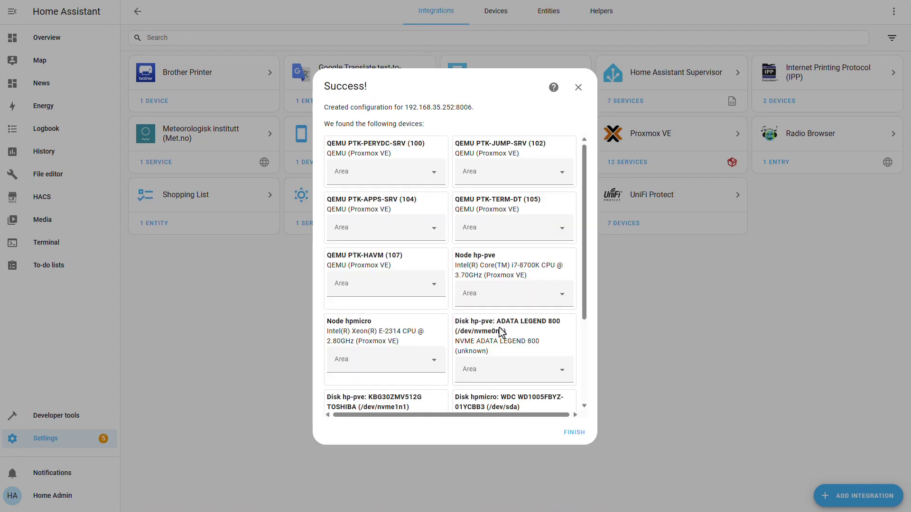
scroll(468, 258, "down", 3)
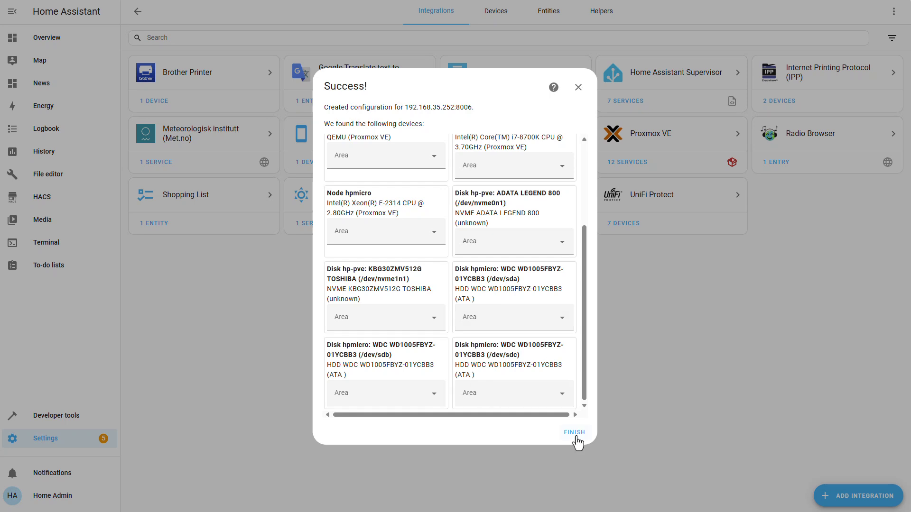
left_click(575, 433)
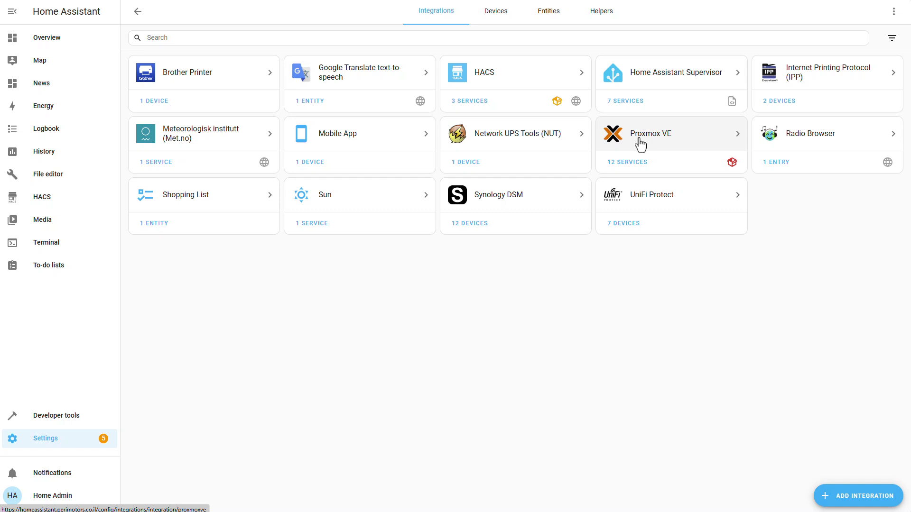
- Open the Proxmox VE integration and list its 12 devices (disks, nodes, QEMU VMs)
left_click(644, 143)
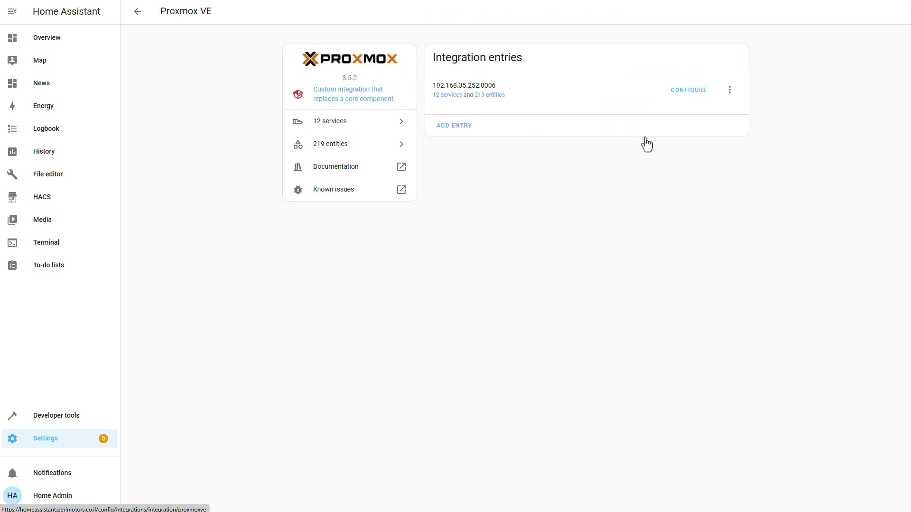
left_click(452, 99)
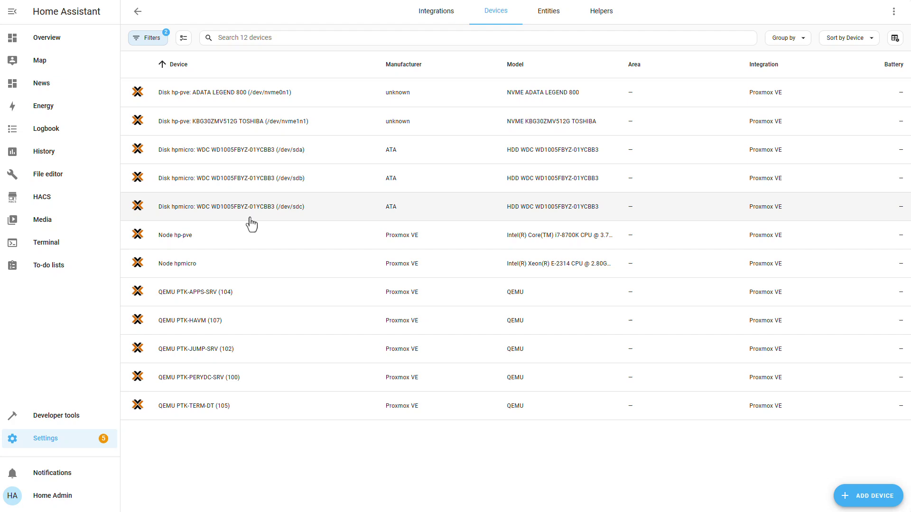
- On the hp-pve node page, enable the disabled Reboot button entity
left_click(209, 235)
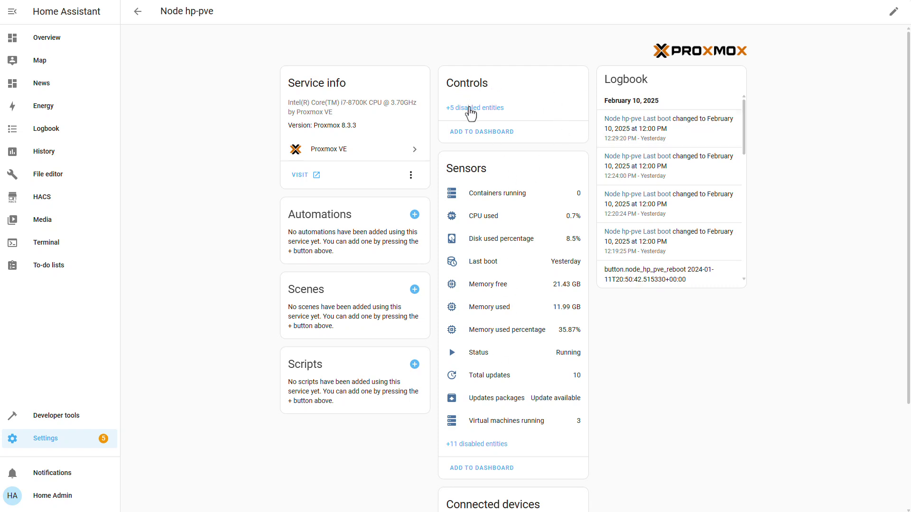
left_click(471, 108)
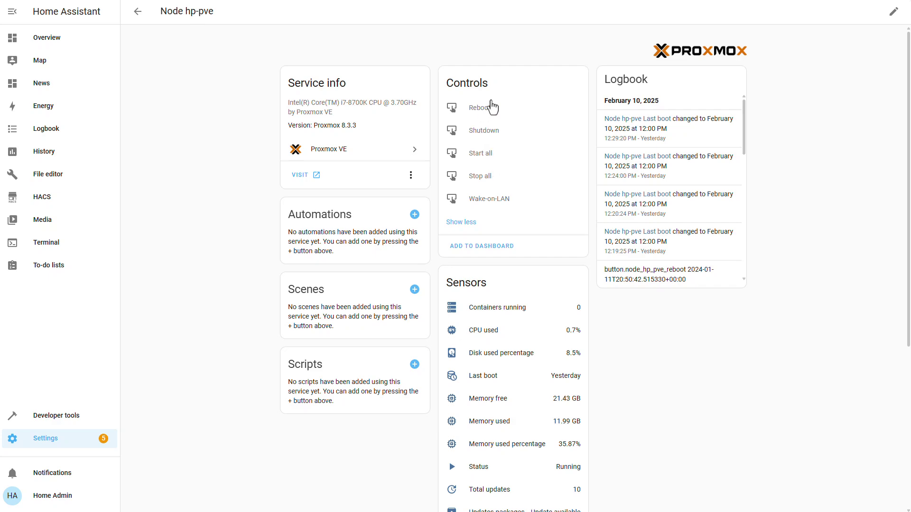
left_click(480, 109)
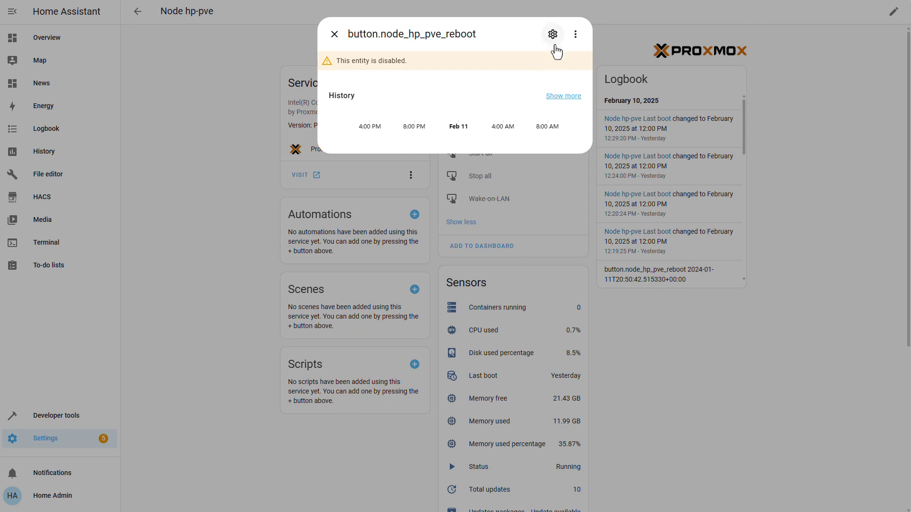
left_click(553, 36)
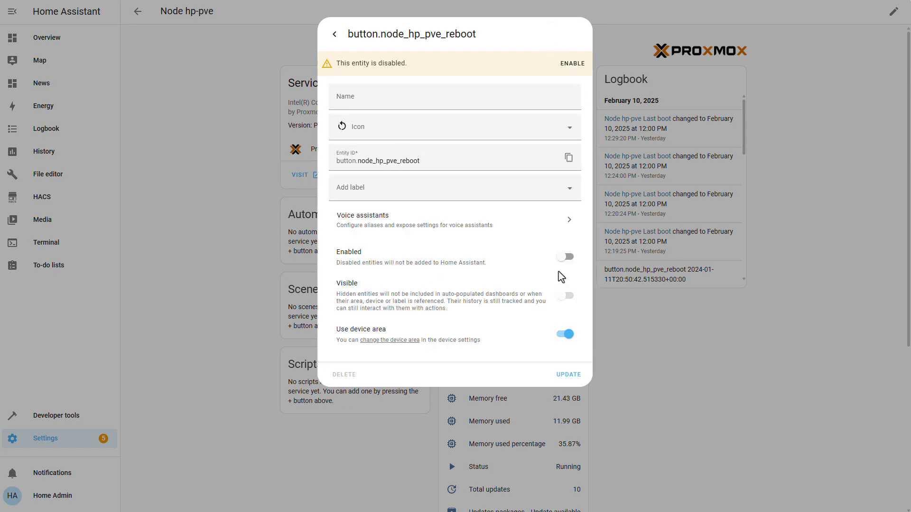
left_click(565, 256)
left_click(568, 375)
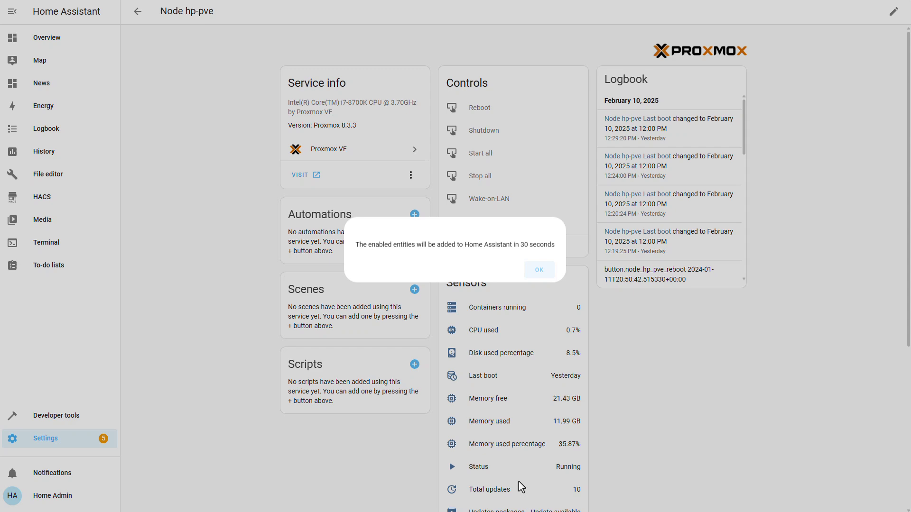
left_click(541, 277)
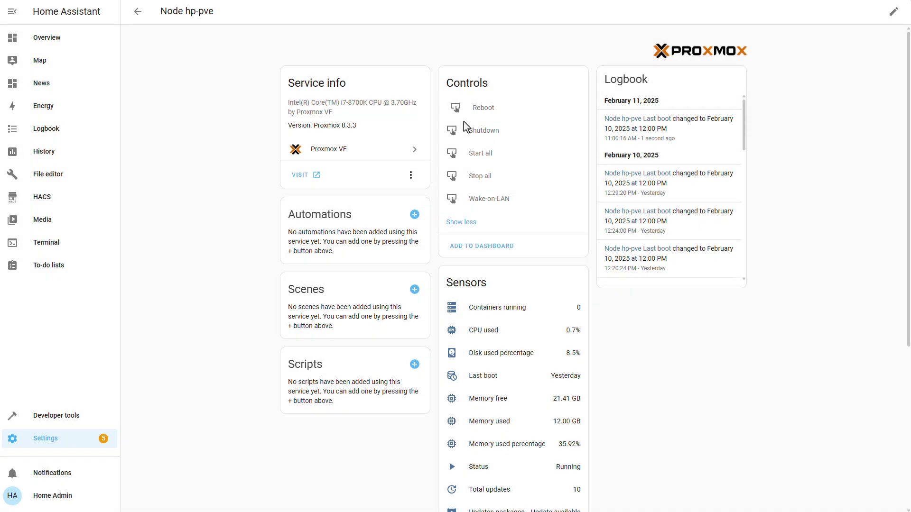
- Enable the hp-pve Shutdown button entity and return to the Proxmox device list
left_click(478, 134)
left_click(553, 34)
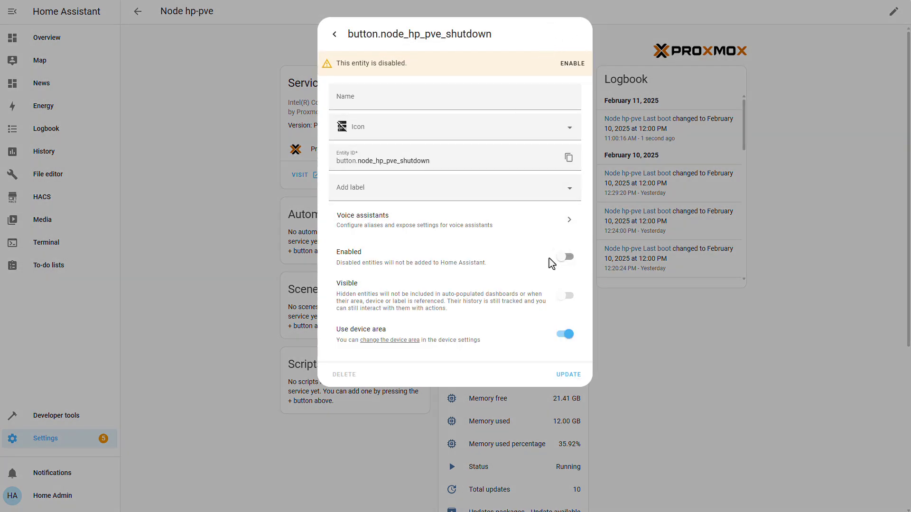
left_click(565, 258)
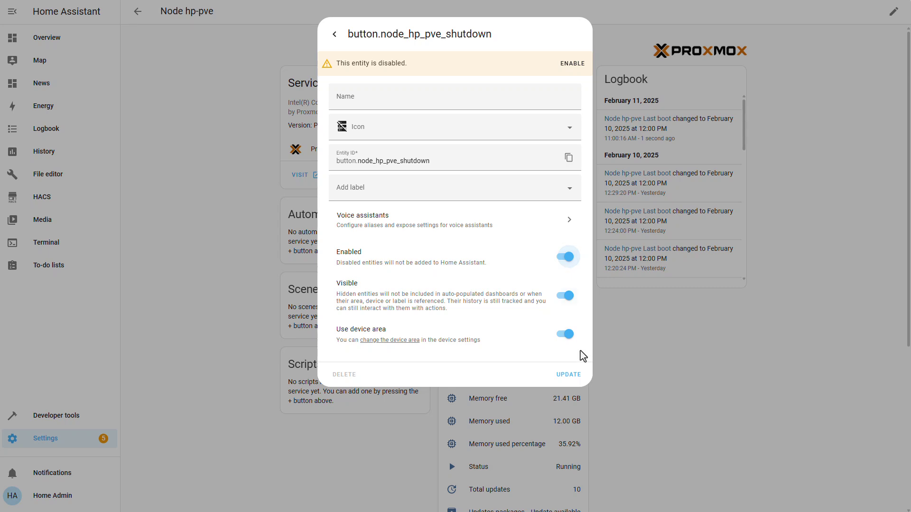
left_click(568, 375)
left_click(539, 271)
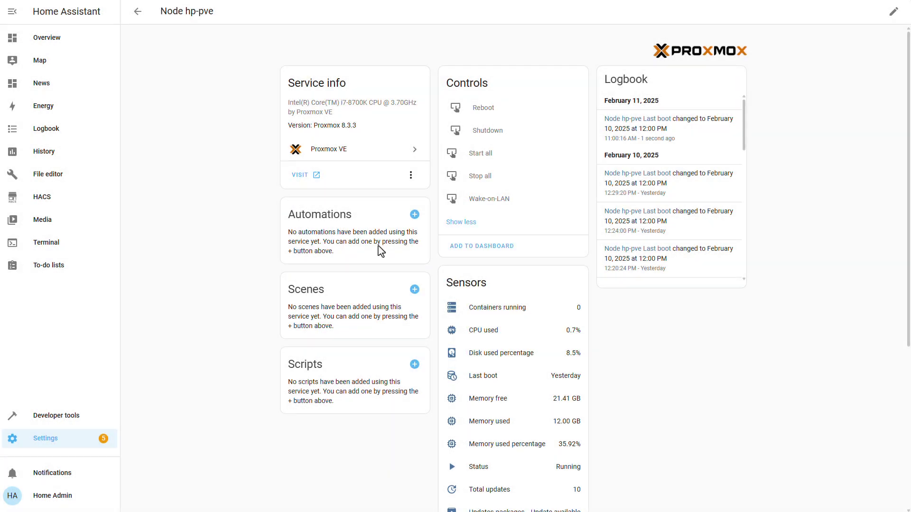
left_click(138, 13)
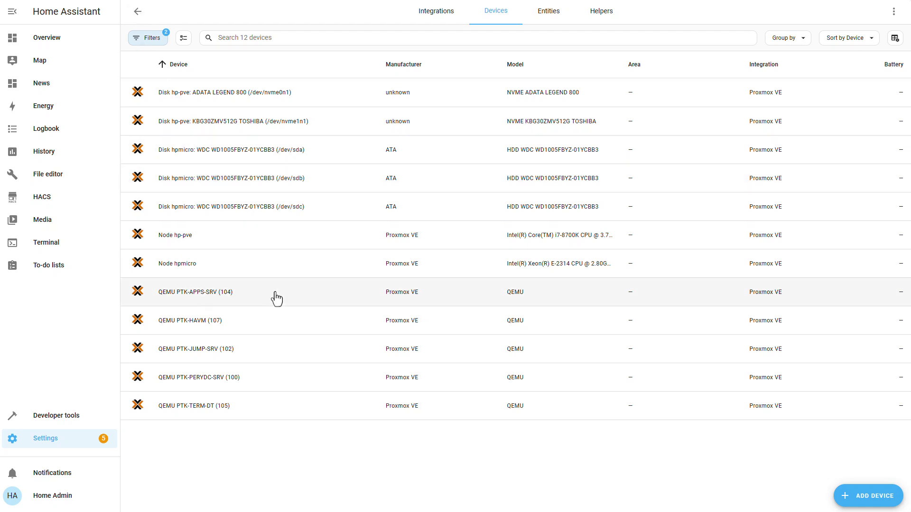
left_click(223, 354)
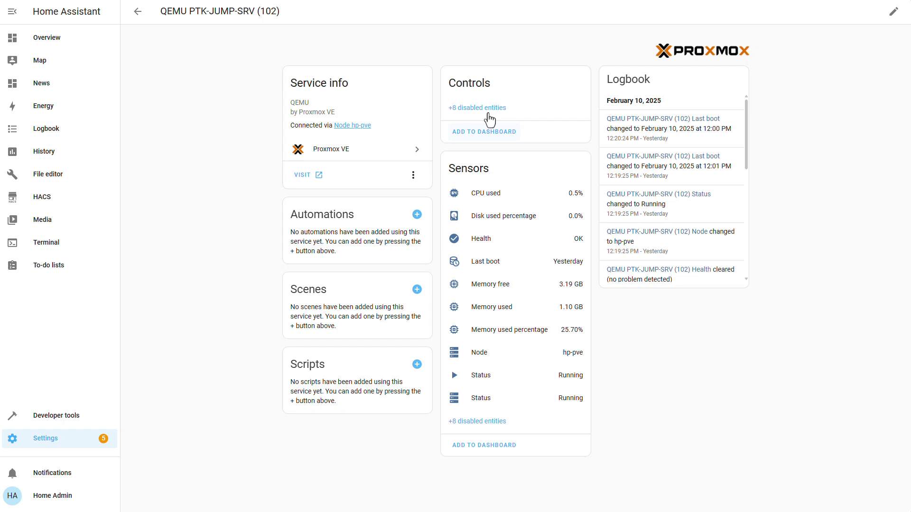
left_click(488, 113)
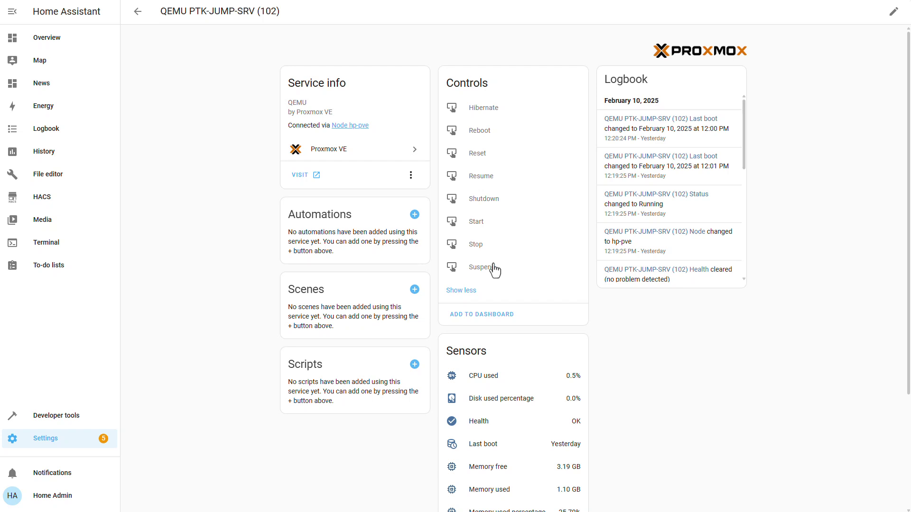
left_click(487, 230)
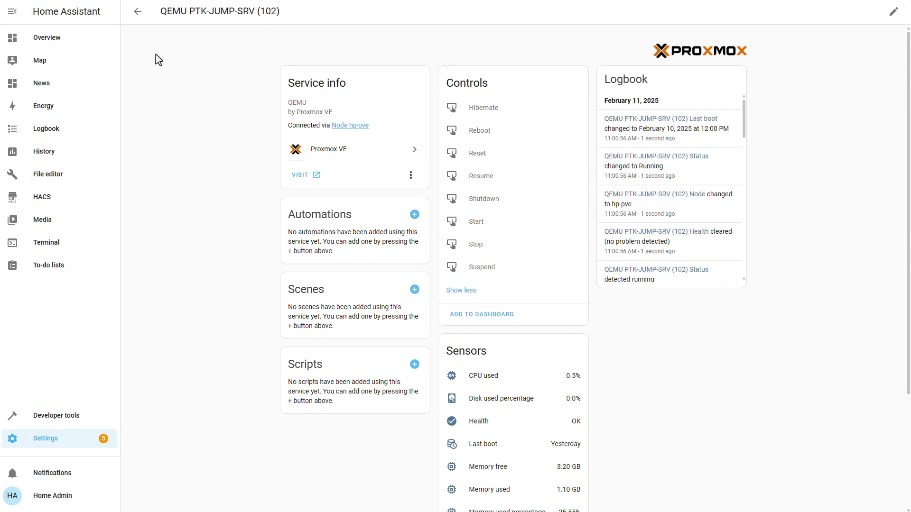
left_click(138, 20)
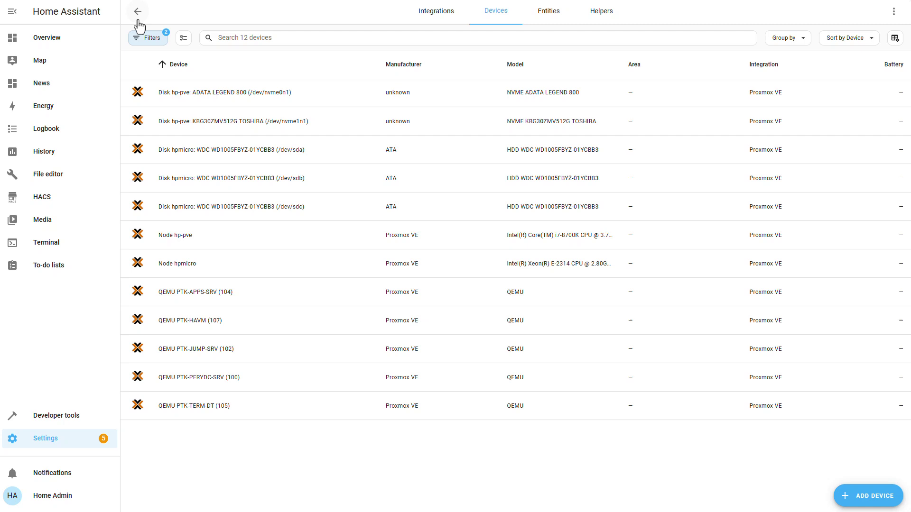
left_click(260, 150)
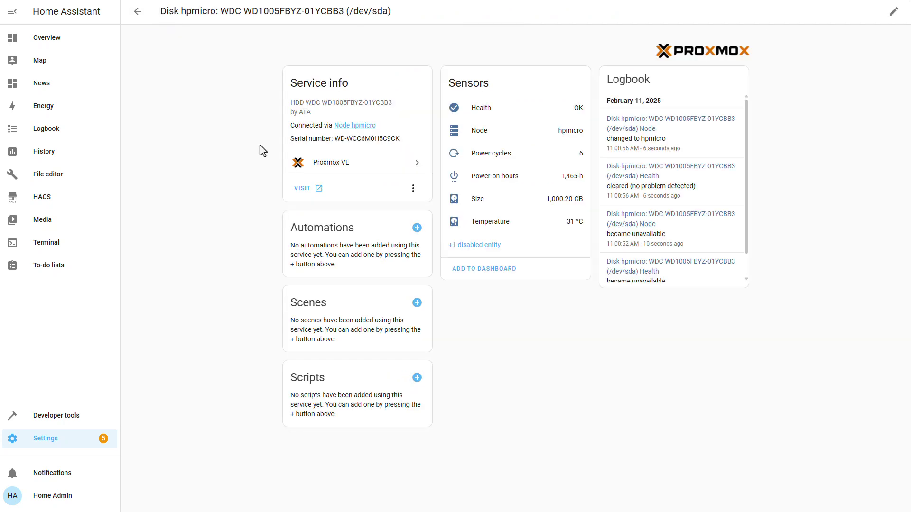
left_click(477, 247)
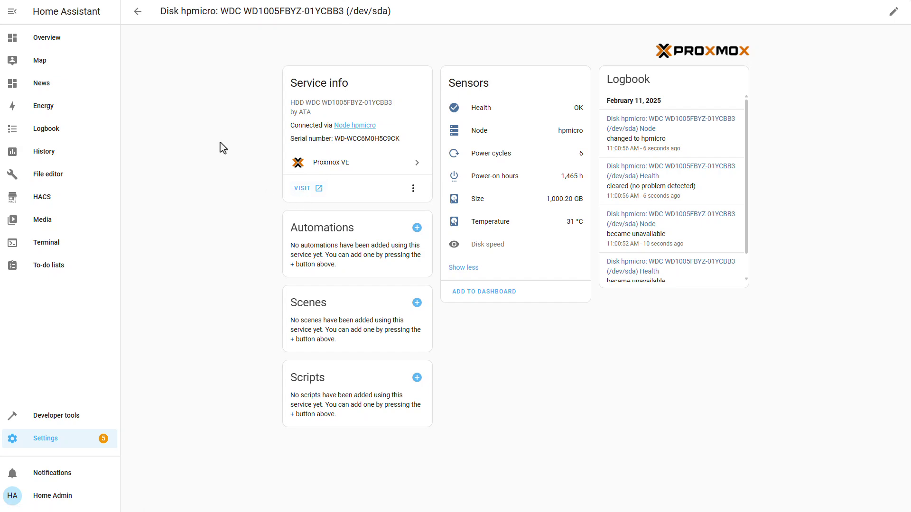
left_click(137, 11)
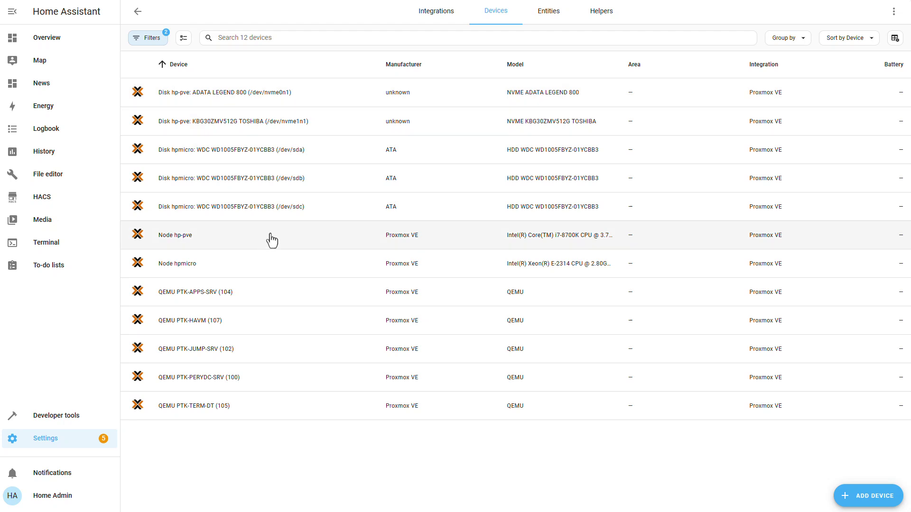
- Open Node hp-pve's device page showing Reboot and Shutdown controls and 3 running VMs
left_click(230, 242)
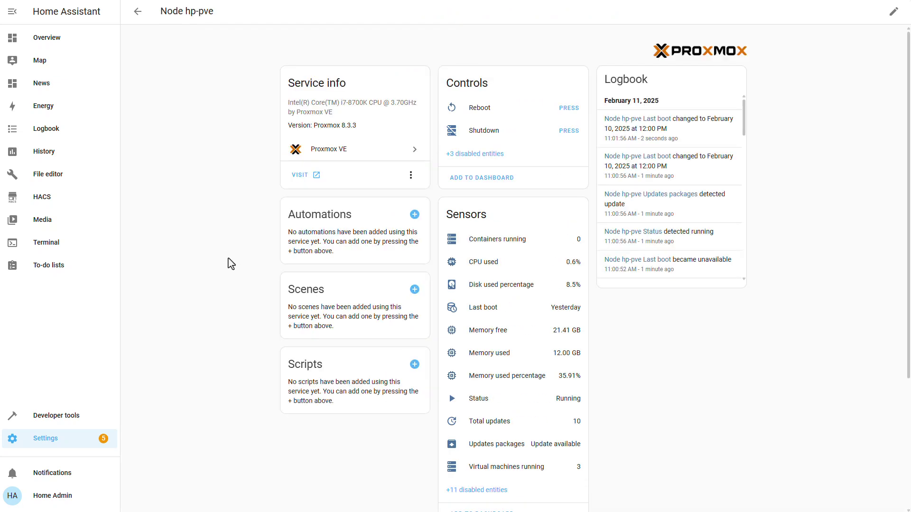